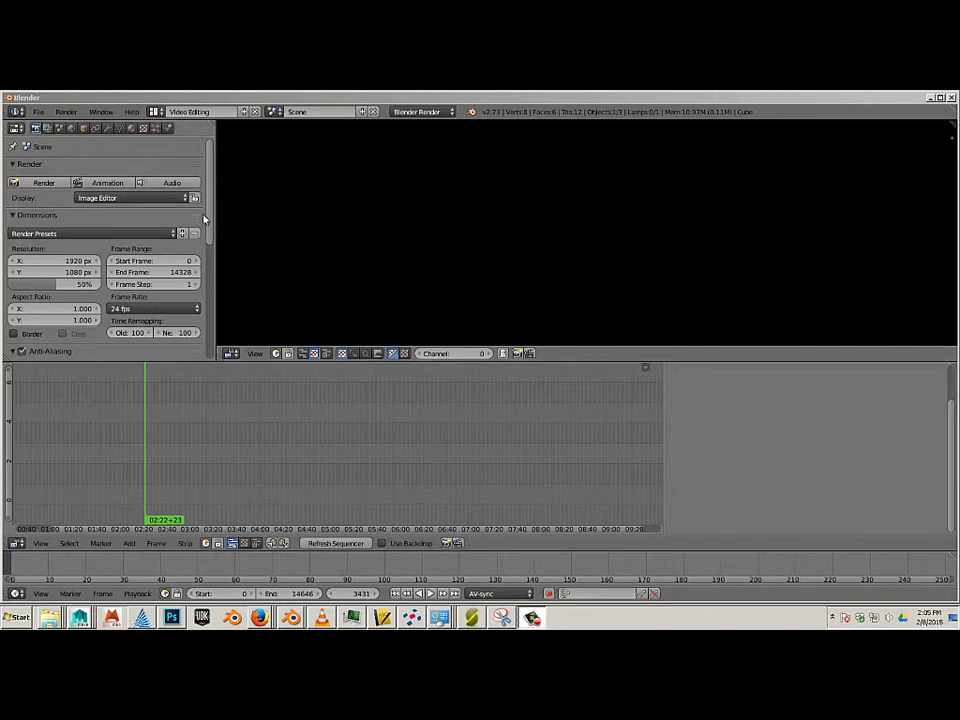
# Step: Review the Render properties down to the PNG output in video temp, then bring up Explorer's recent folders
pyautogui.scroll(-1, 207, 223)
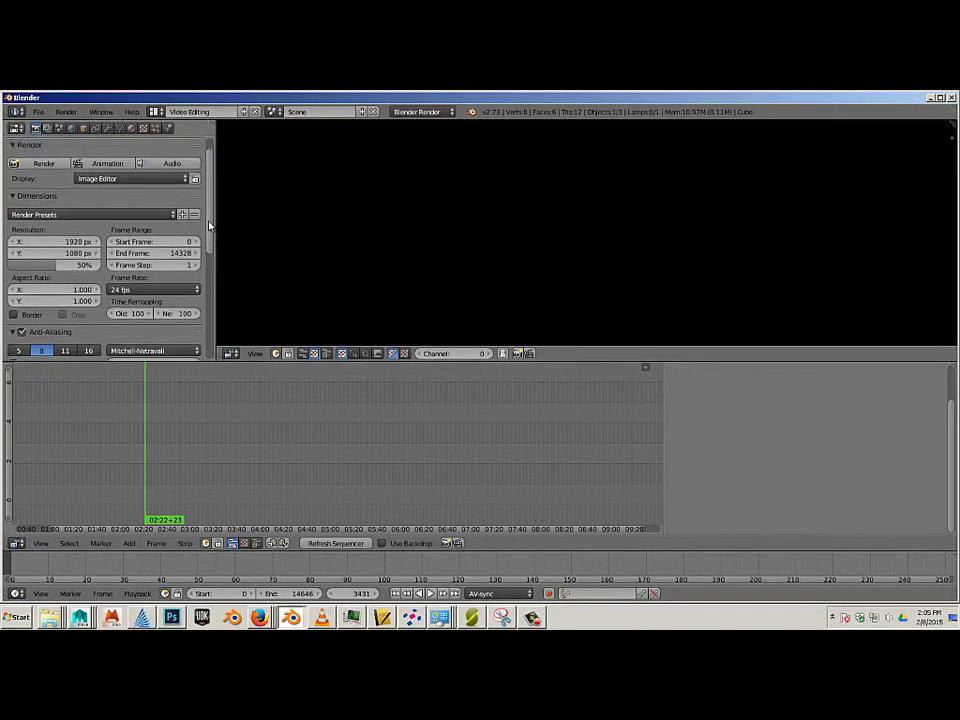
pyautogui.moveTo(209, 225); pyautogui.dragTo(210, 330)
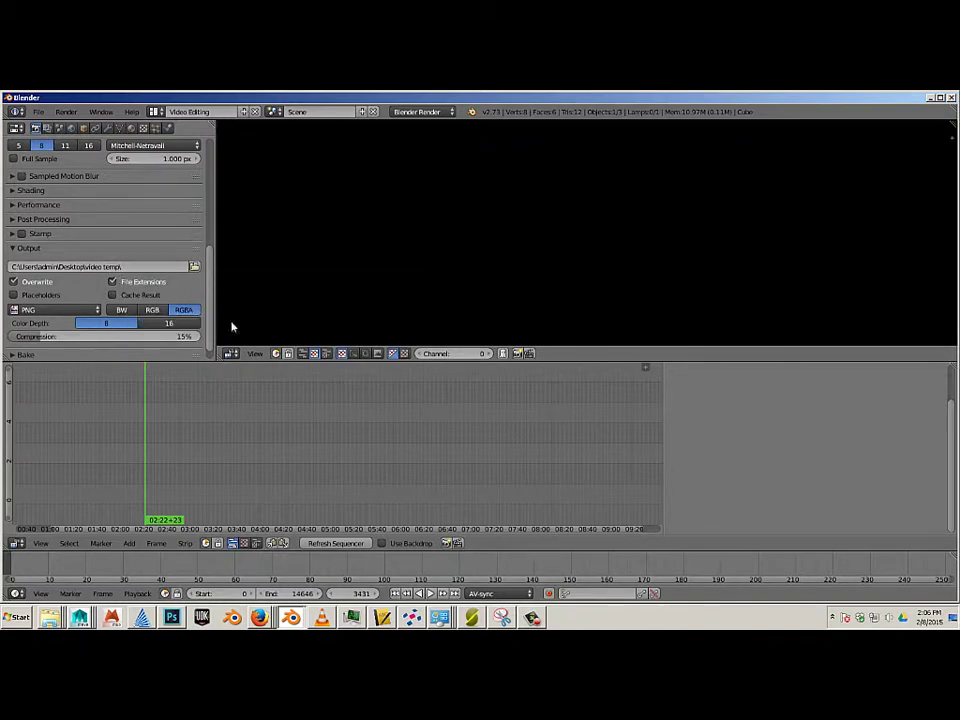
pyautogui.rightClick(80, 617)
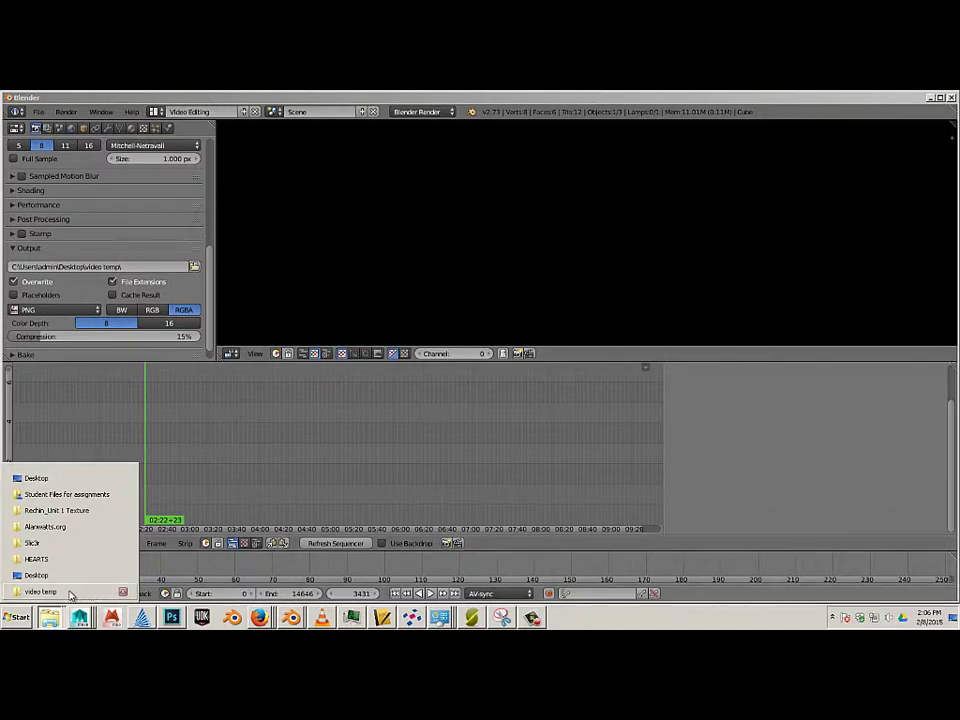
# Step: Open the video temp folder, check the Big Buck Bunny mp4's details, and return to Blender
pyautogui.click(291, 476)
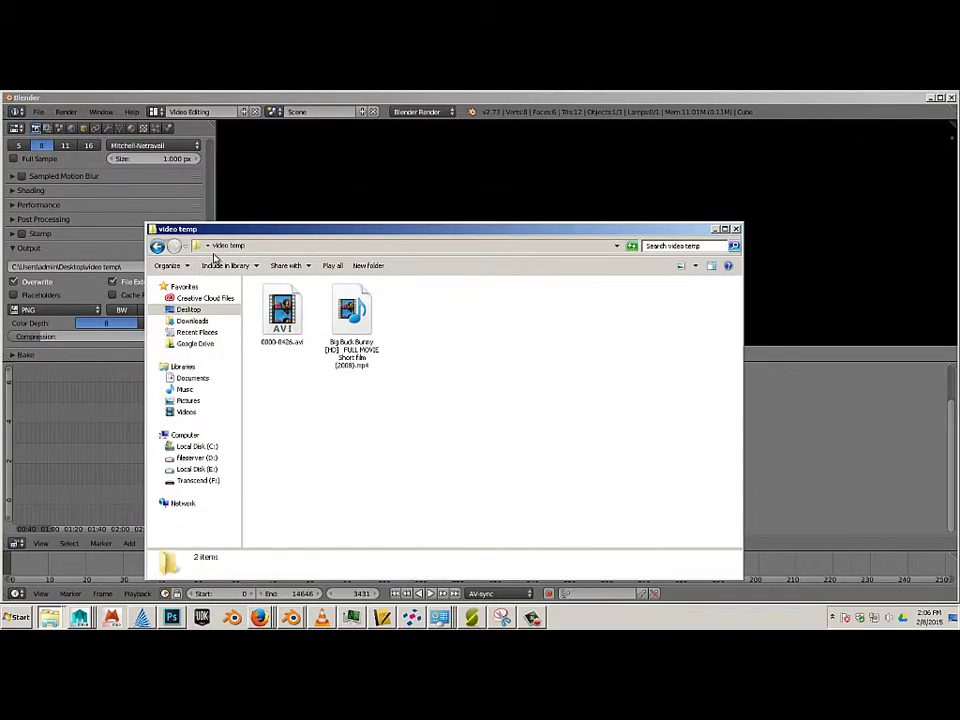
pyautogui.click(350, 345)
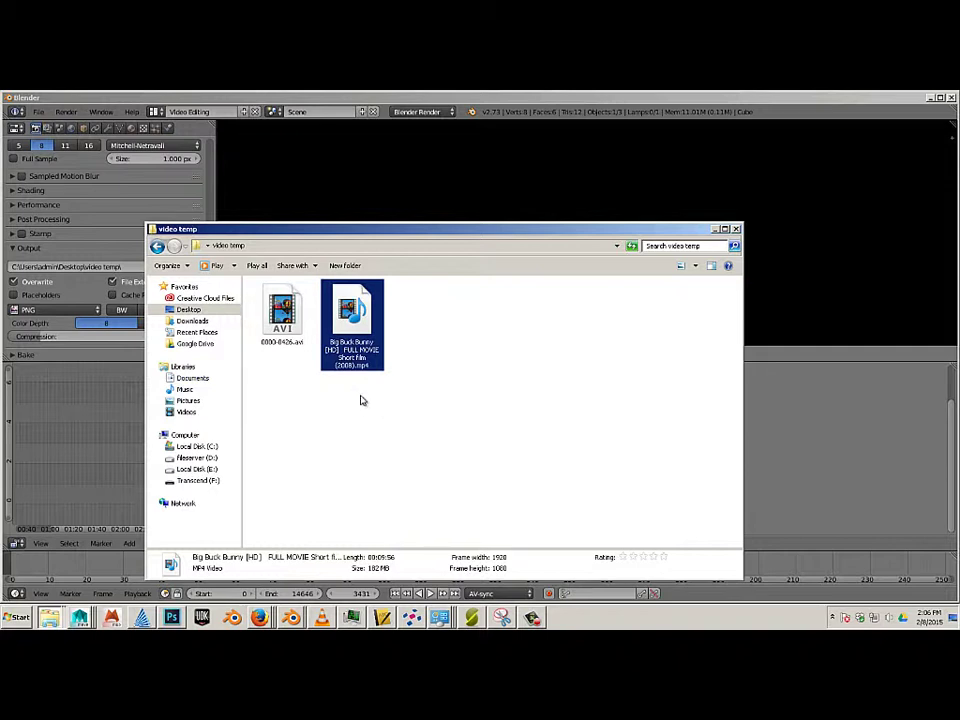
pyautogui.rightClick(418, 314)
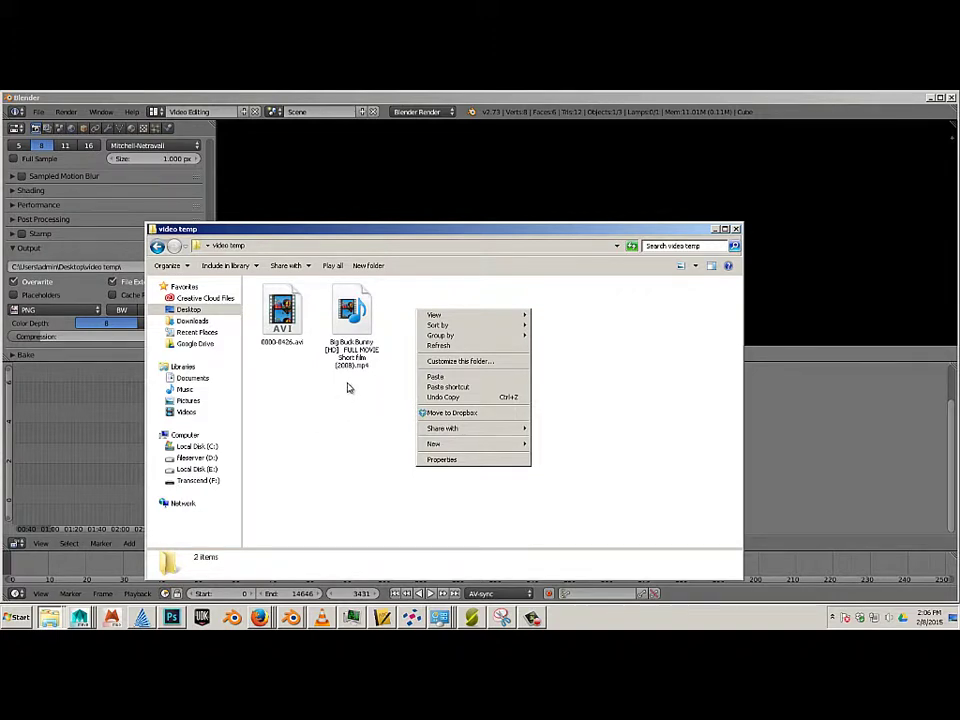
pyautogui.click(645, 317)
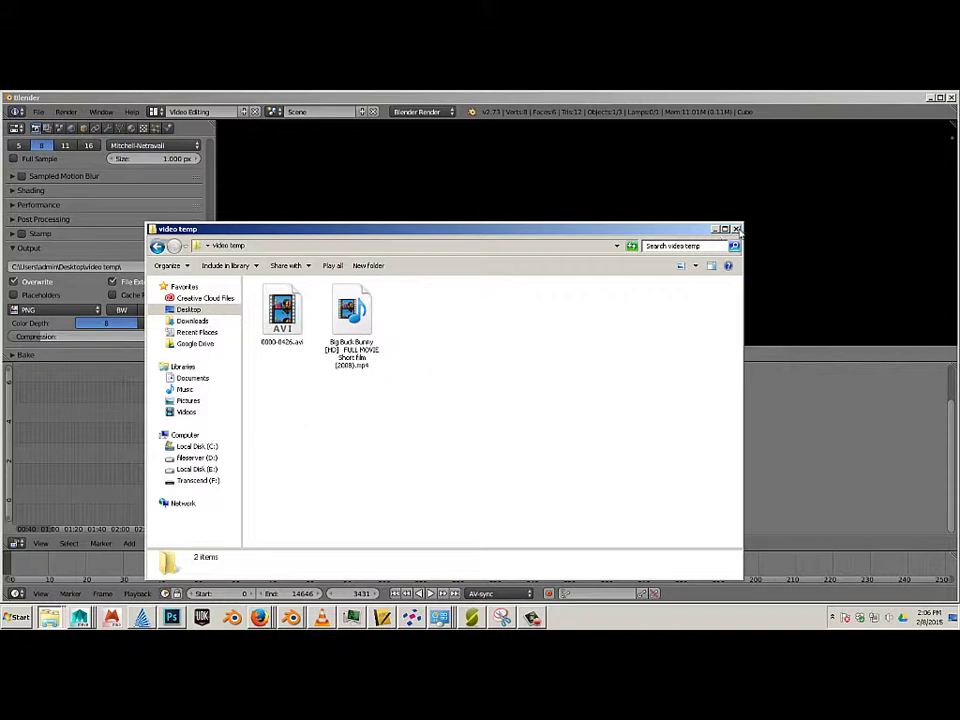
pyautogui.click(352, 318)
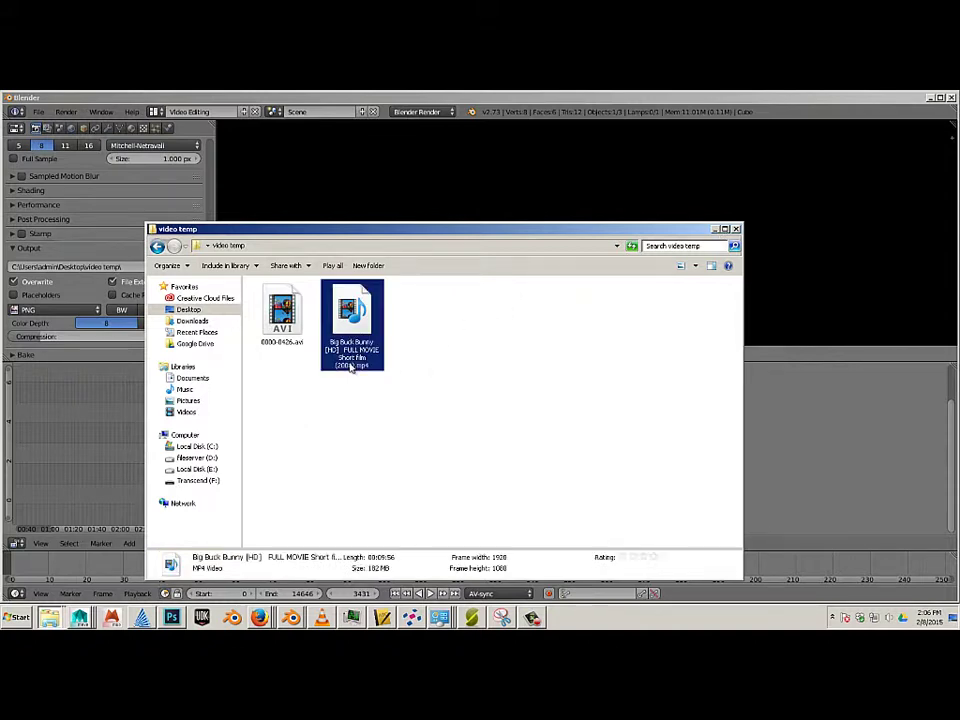
pyautogui.click(537, 178)
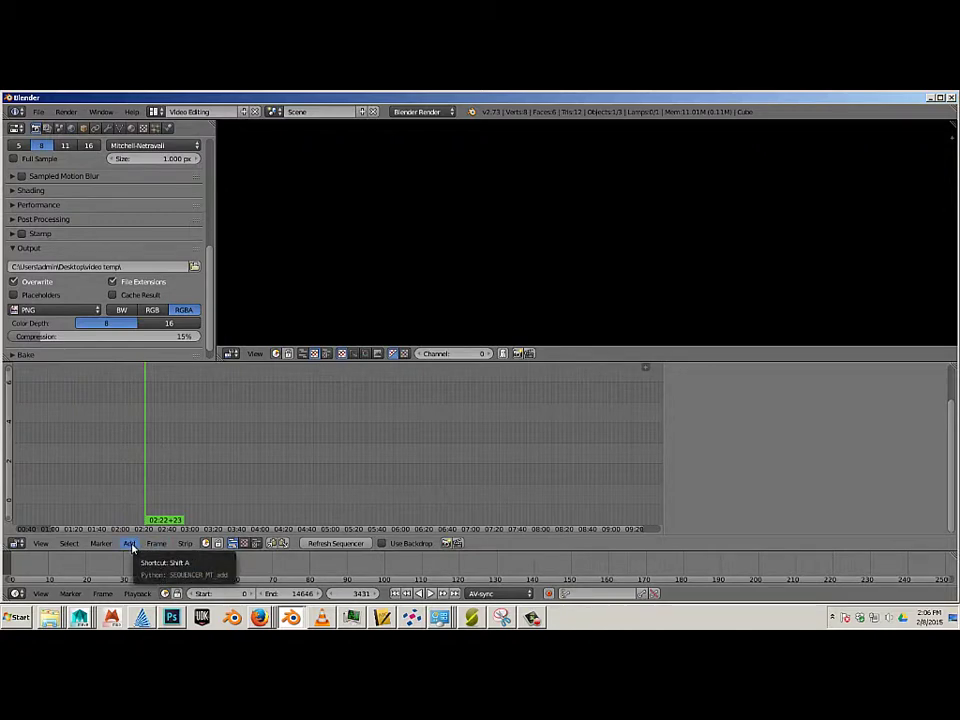
# Step: Add the Big Buck Bunny mp4 from Desktop > video temp as a movie strip
pyautogui.click(129, 544)
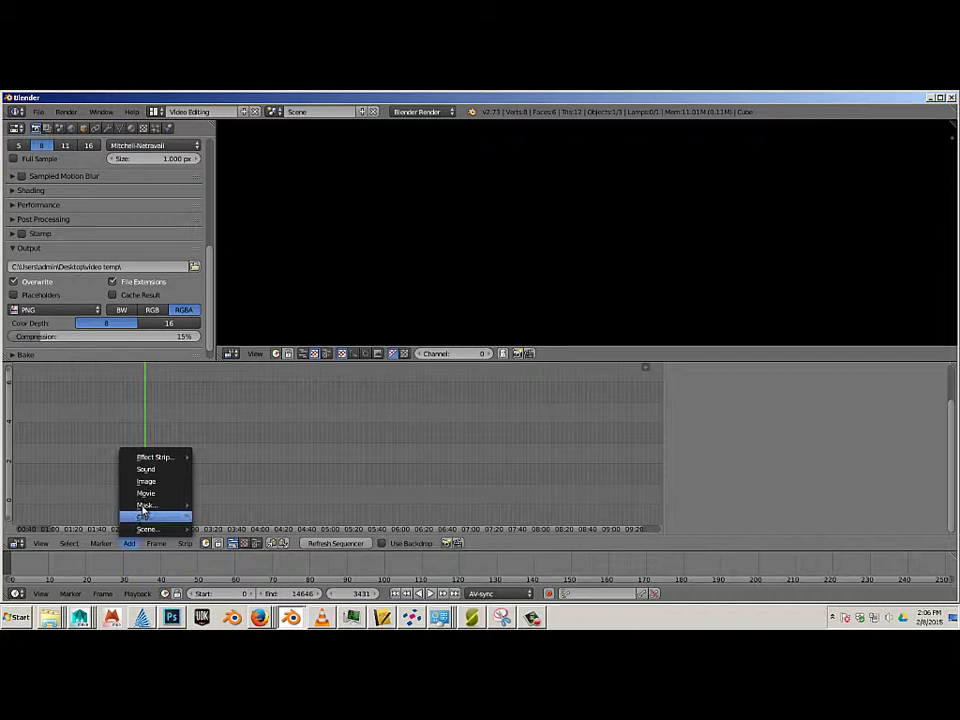
pyautogui.click(148, 494)
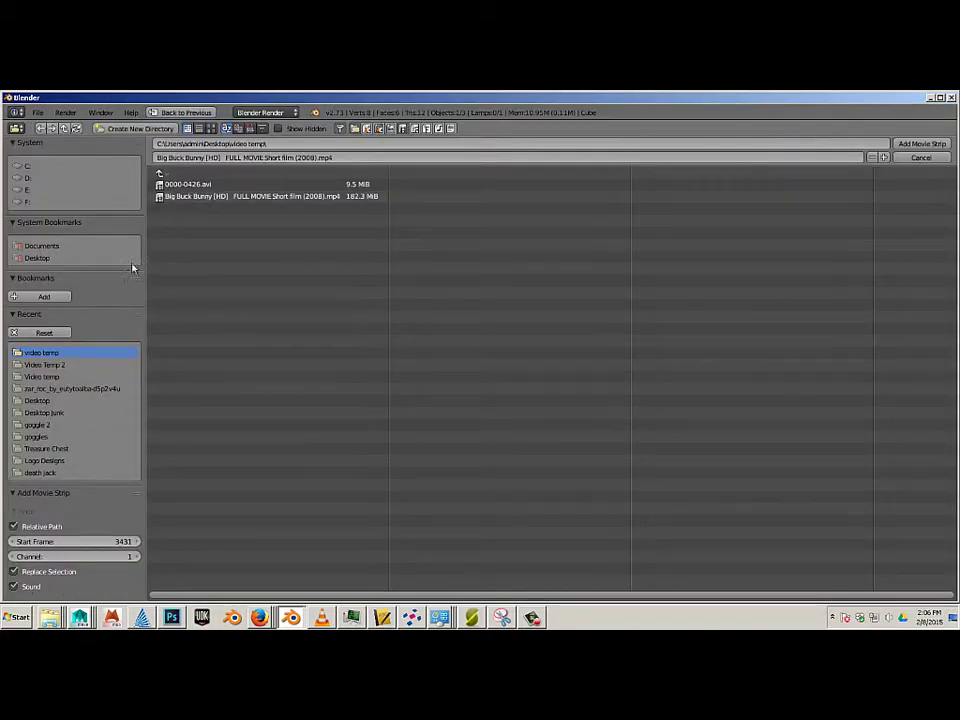
pyautogui.click(35, 259)
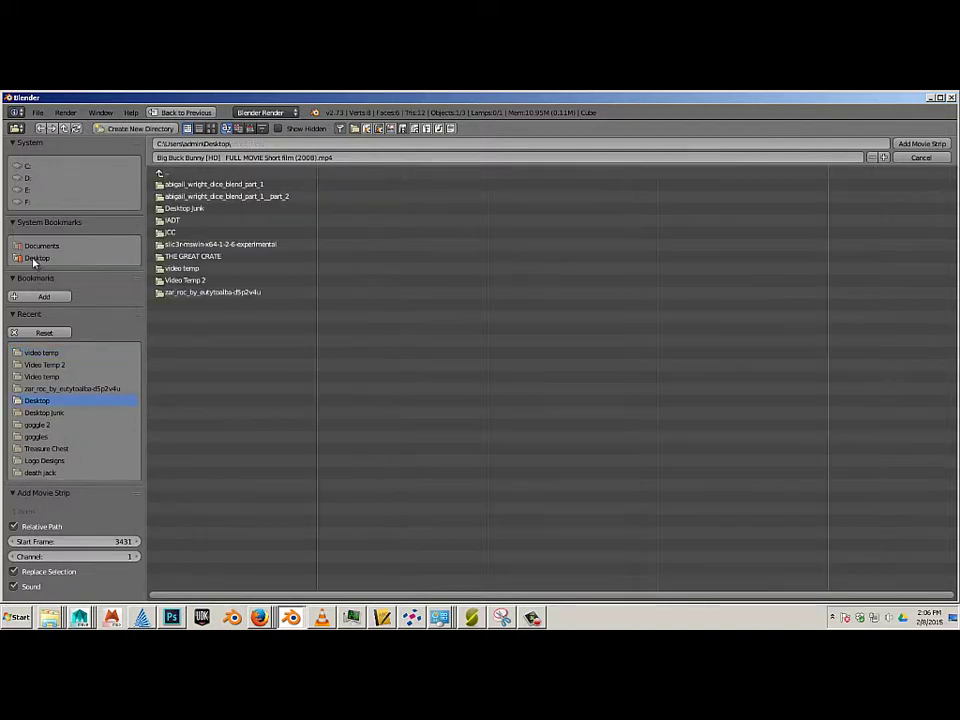
pyautogui.click(175, 268)
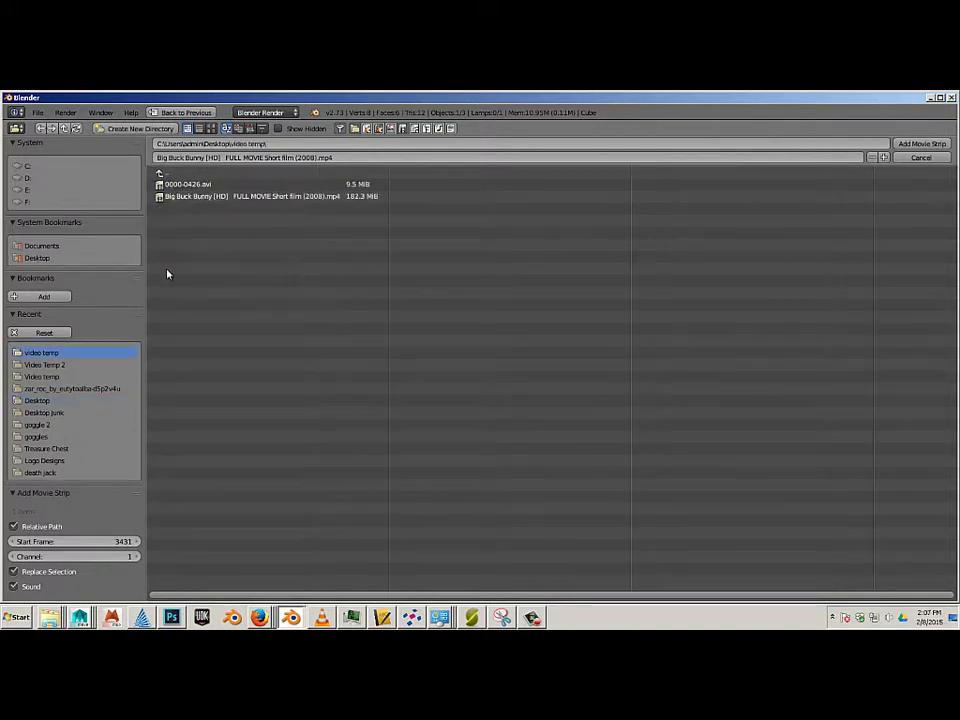
pyautogui.click(198, 198)
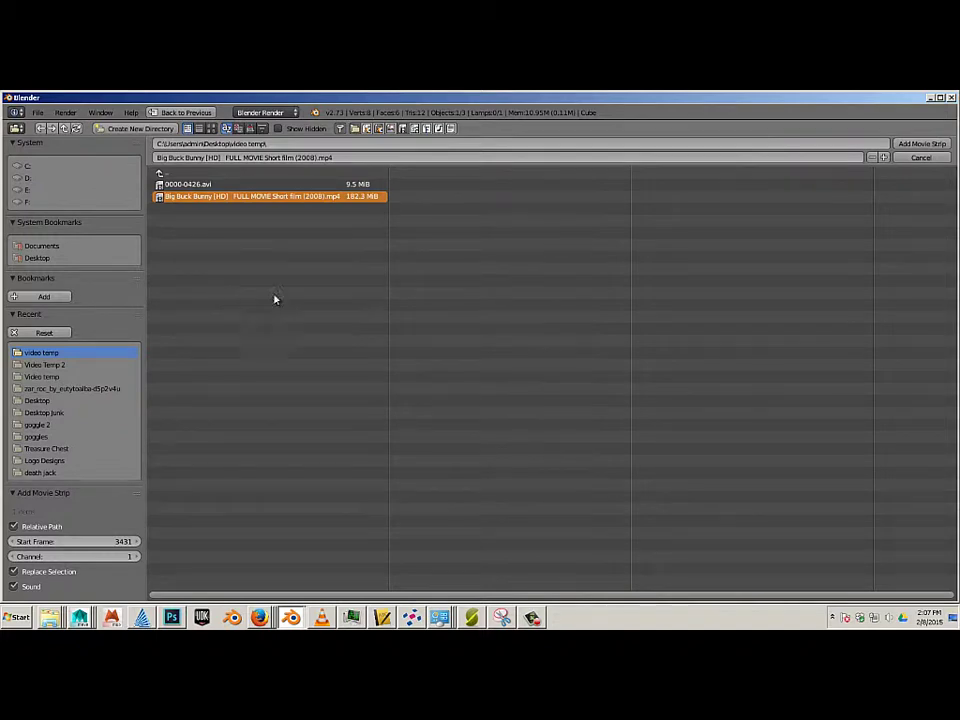
pyautogui.click(921, 144)
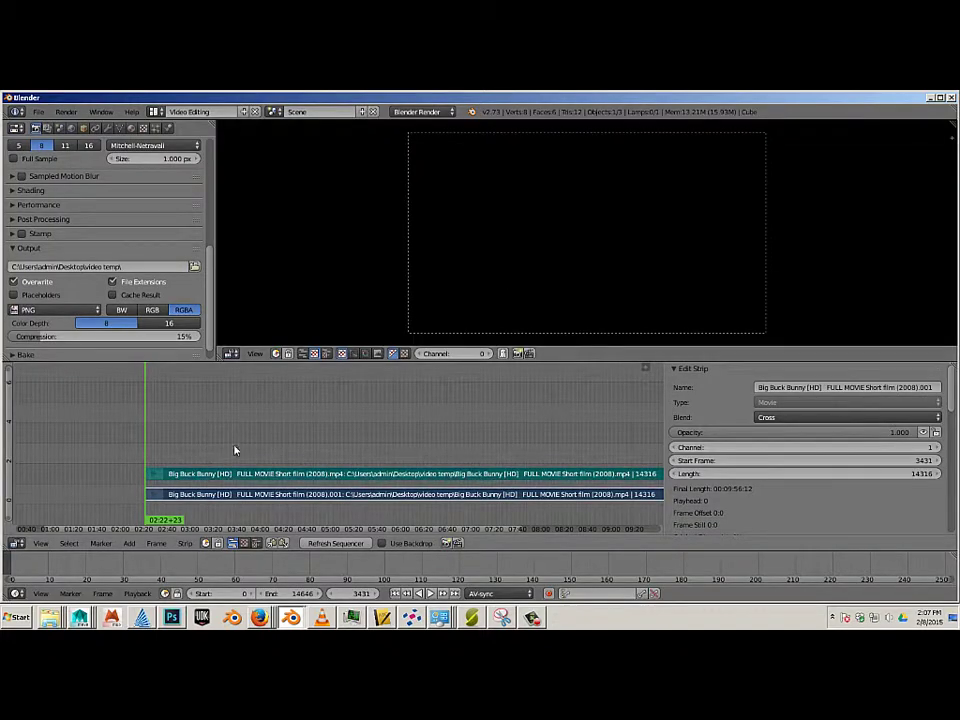
# Step: Place the playhead mid-film at frame 7418 and pan the timeline along the strips
pyautogui.click(342, 428)
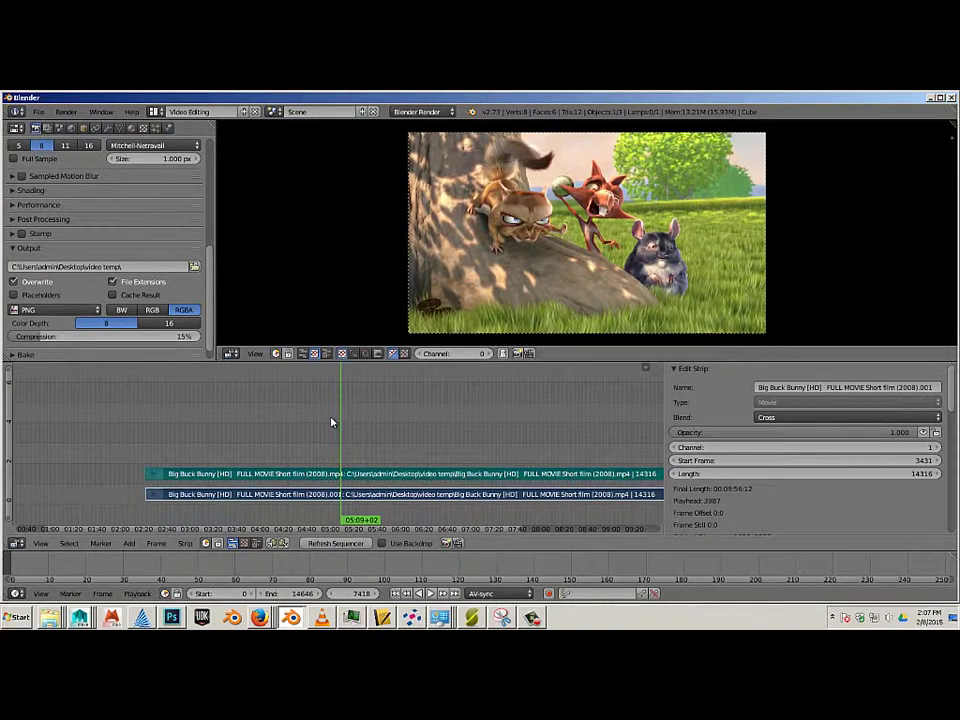
pyautogui.scroll(-3, 332, 423)
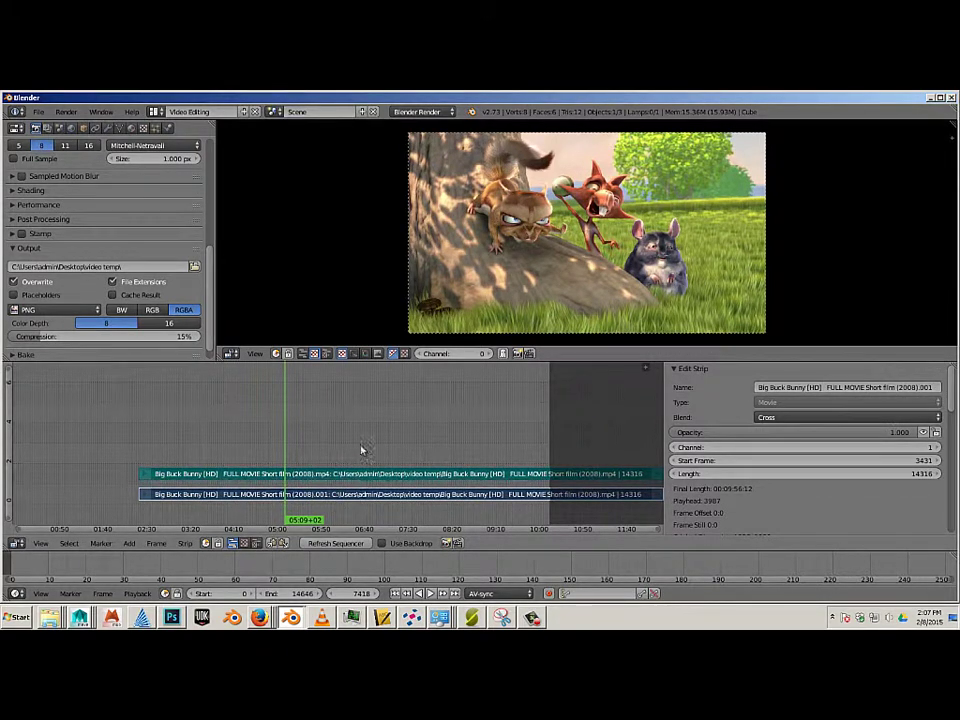
pyautogui.moveTo(392, 437); pyautogui.dragTo(297, 447, button='middle')
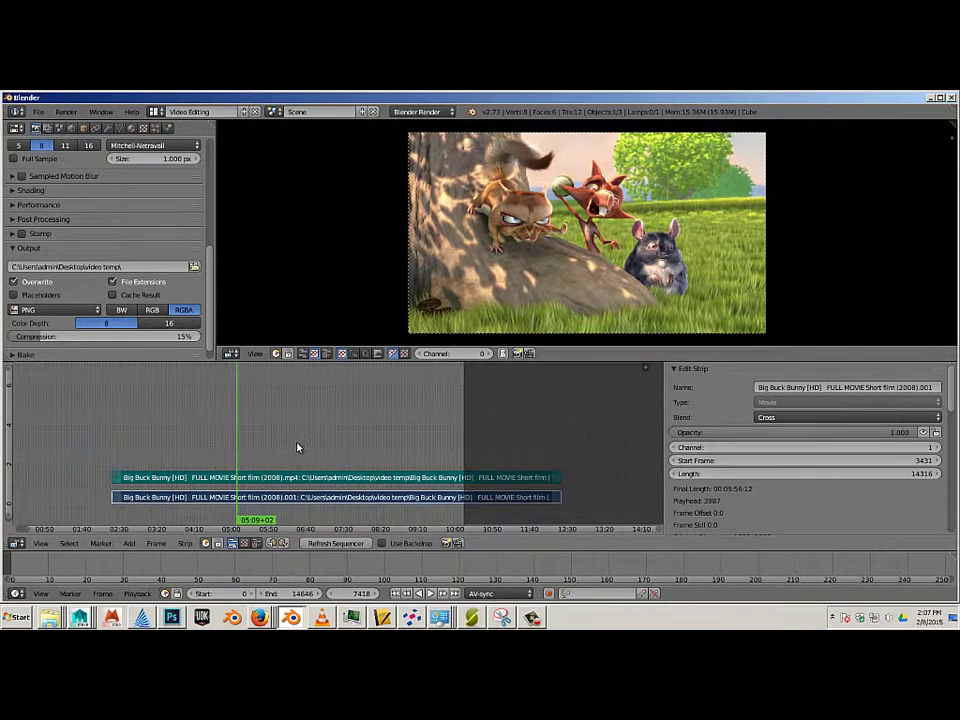
pyautogui.scroll(1, 297, 447)
pyautogui.scroll(-1, 297, 447)
pyautogui.scroll(2, 296, 446)
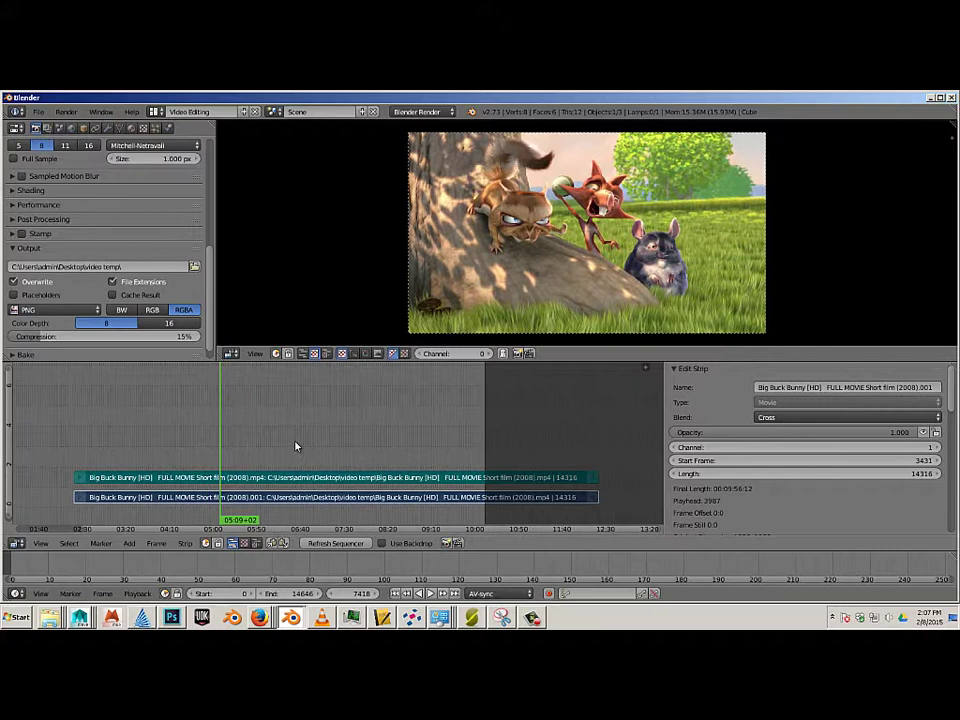
pyautogui.moveTo(294, 412); pyautogui.dragTo(296, 408, button='middle')
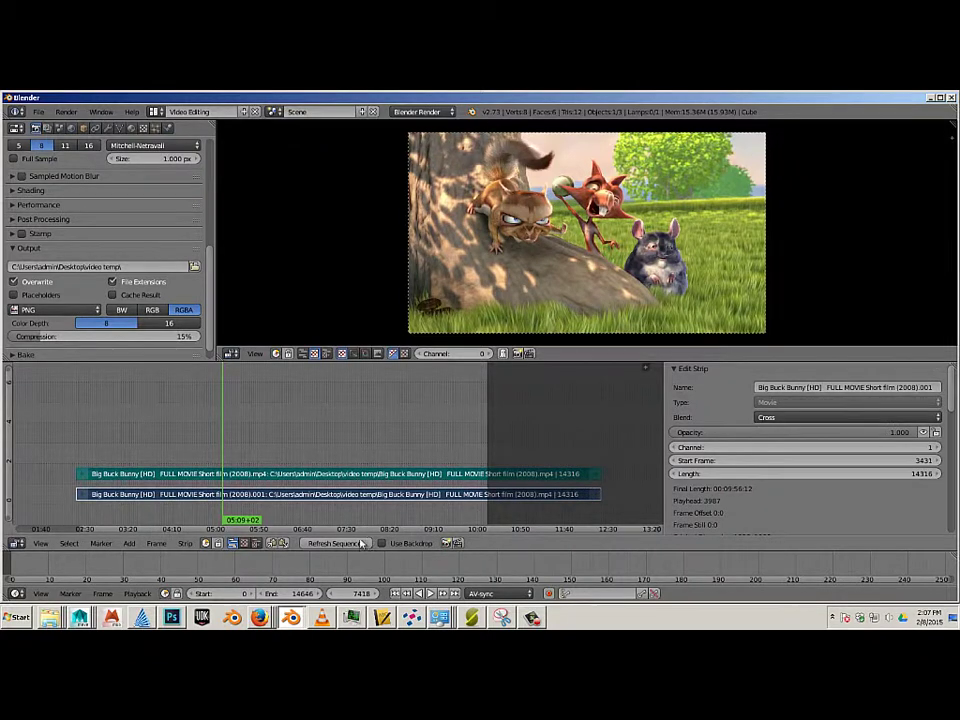
# Step: Set the preview range by boxing across the Big Buck Bunny strips
pyautogui.click(156, 544)
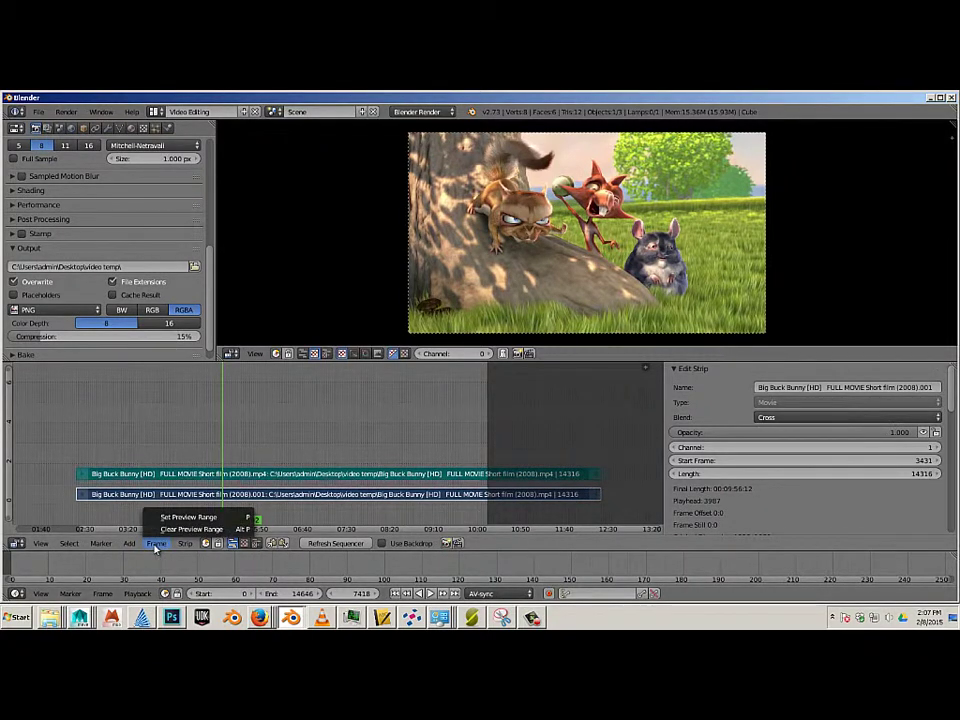
pyautogui.click(167, 517)
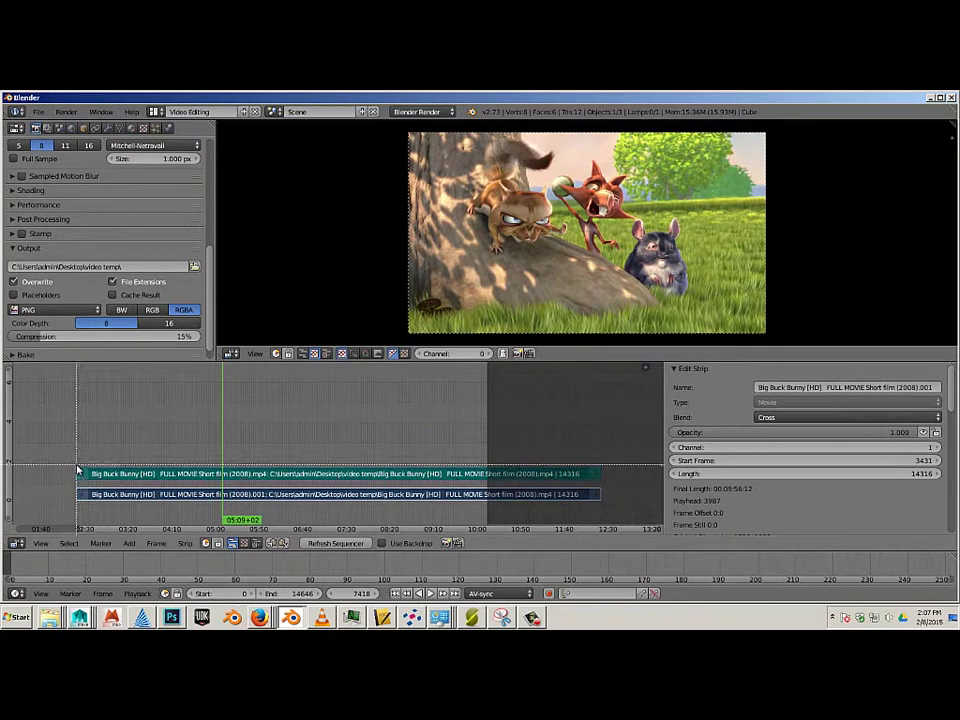
pyautogui.moveTo(78, 468); pyautogui.dragTo(601, 508)
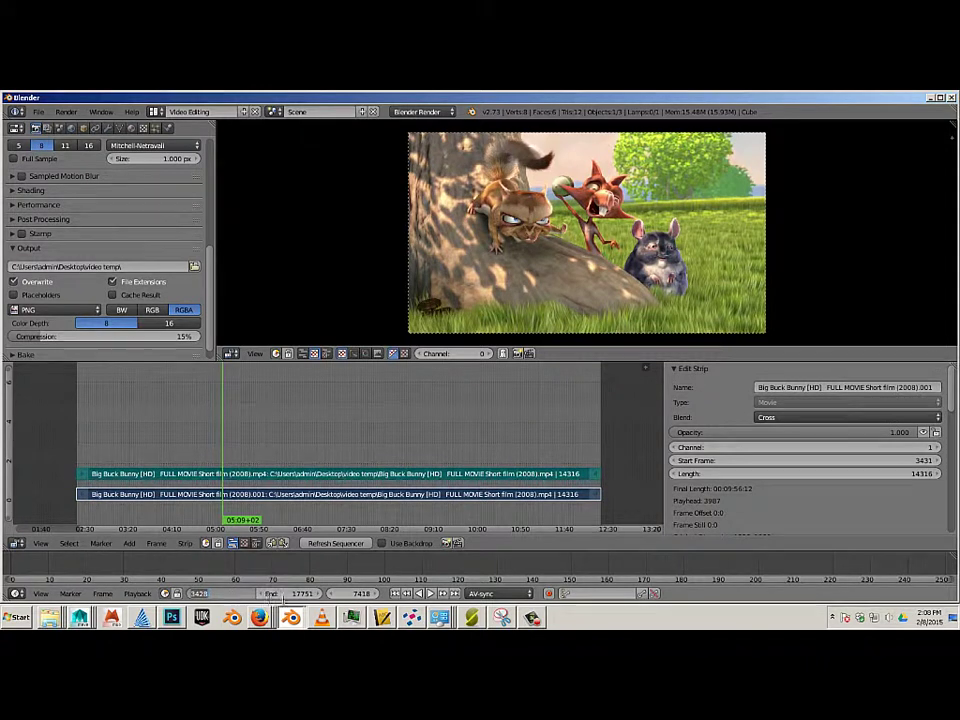
# Step: Set the scene start frame to 1 and widen the sequencer view beside the strip properties
pyautogui.click(240, 593)
pyautogui.write('1')
pyautogui.press('Return')
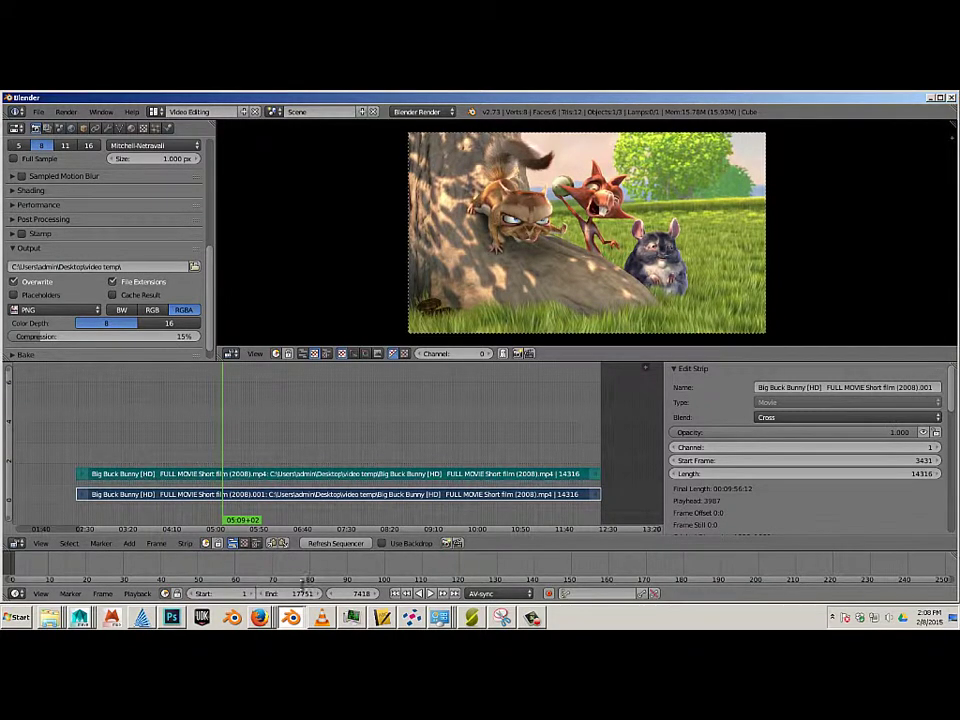
pyautogui.scroll(-1, 370, 518)
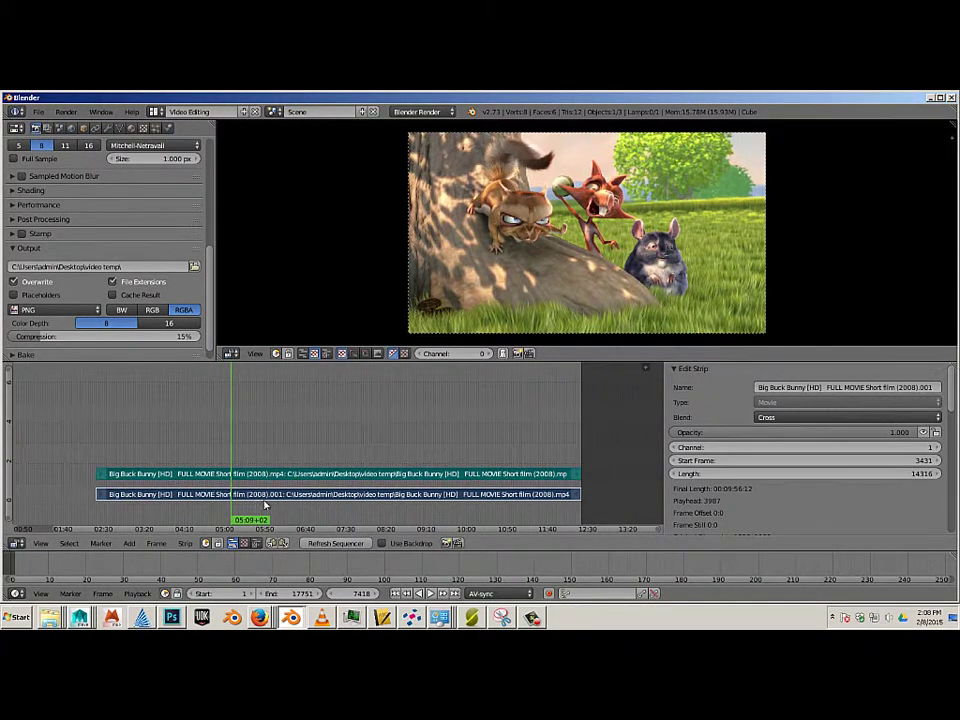
pyautogui.moveTo(265, 505); pyautogui.dragTo(307, 512, button='middle')
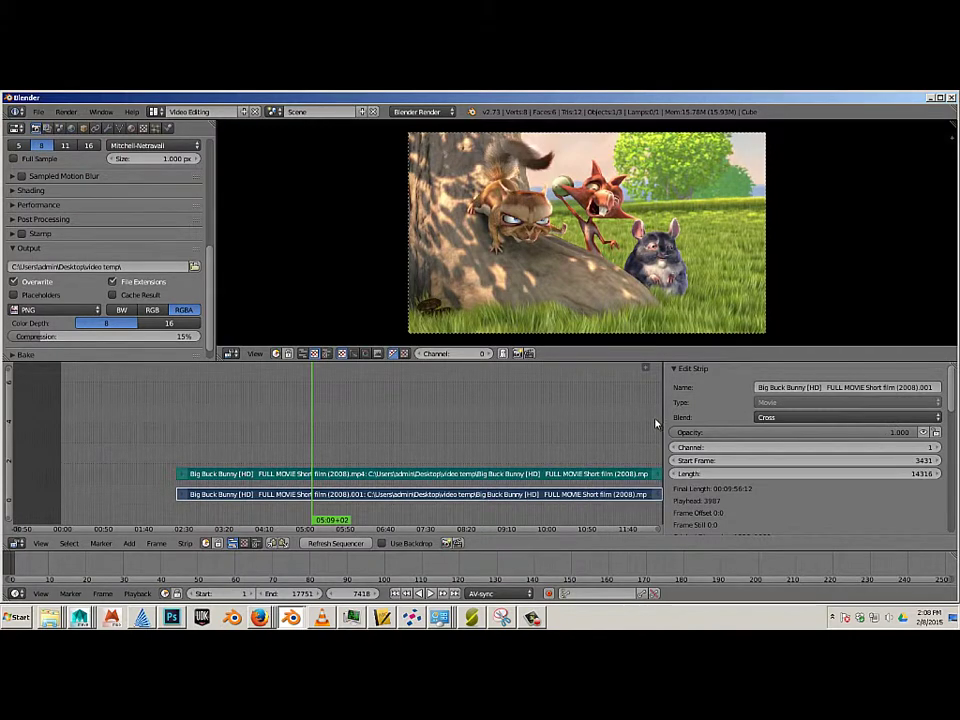
pyautogui.moveTo(663, 418); pyautogui.dragTo(745, 430)
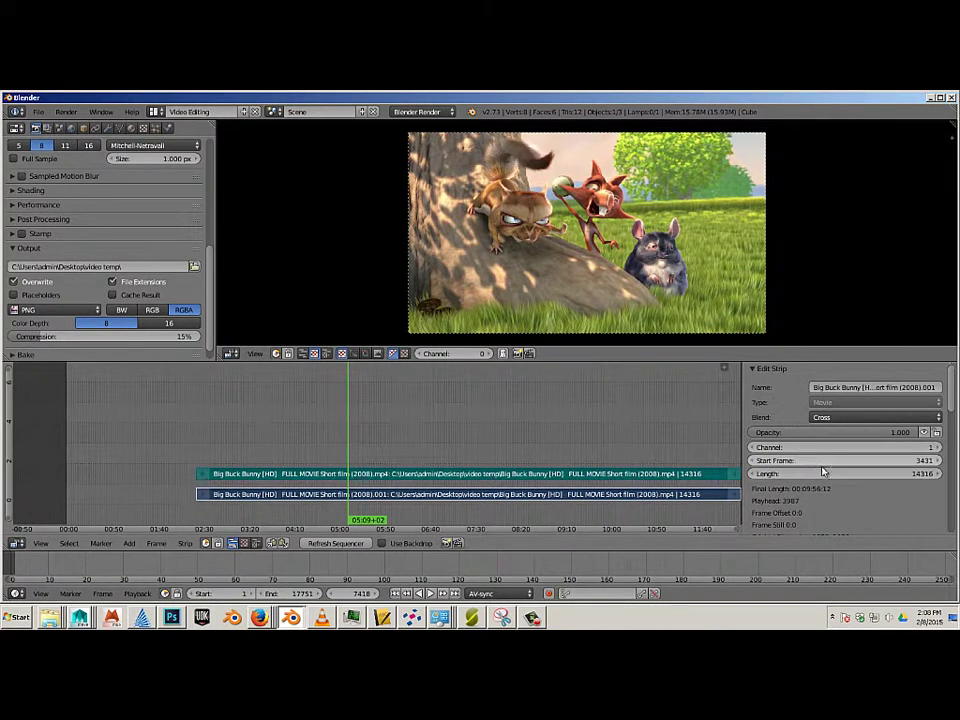
# Step: Change the movie strip's start frame from 3431 to 1
pyautogui.click(927, 464)
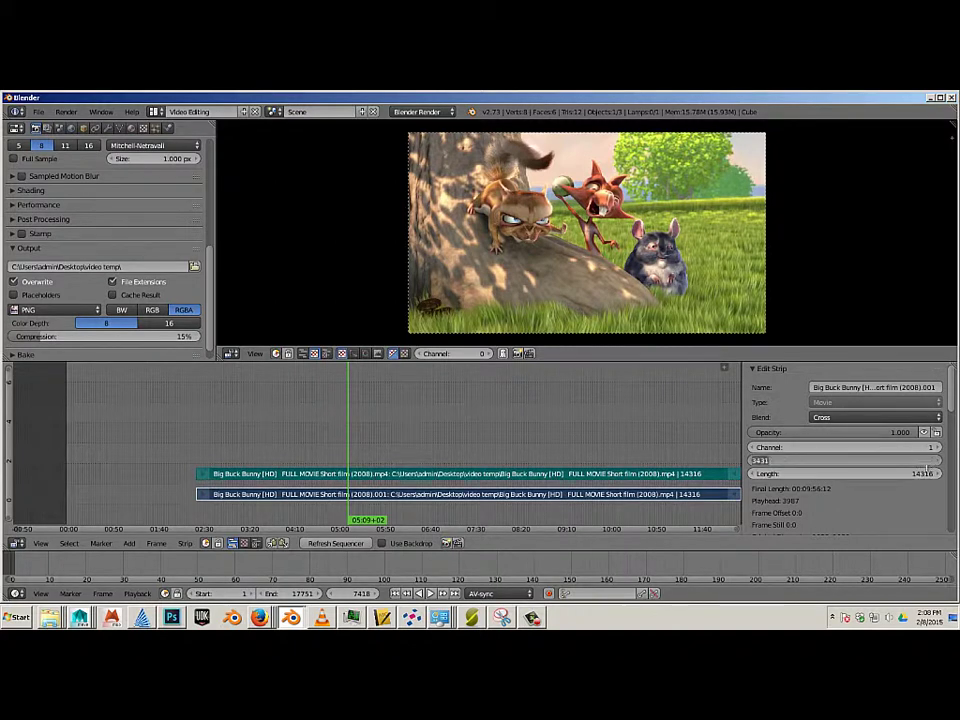
pyautogui.press('BackSpace')
pyautogui.write('1')
pyautogui.press('Return')
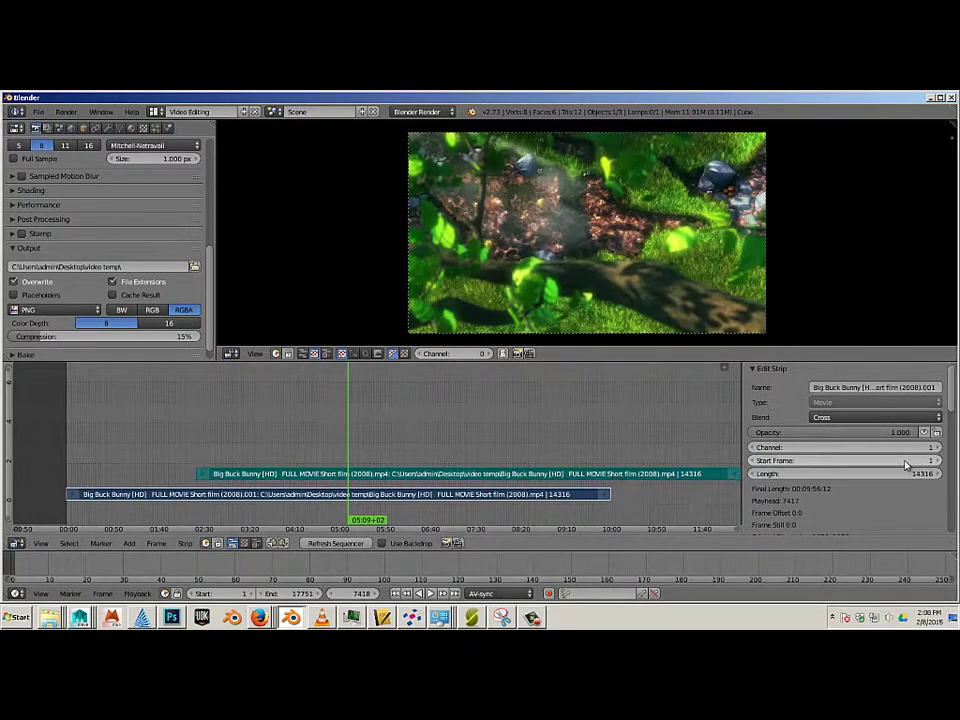
# Step: Select the sound strip and set its start frame to 1 as well
pyautogui.click(584, 470)
pyautogui.rightClick(555, 480)
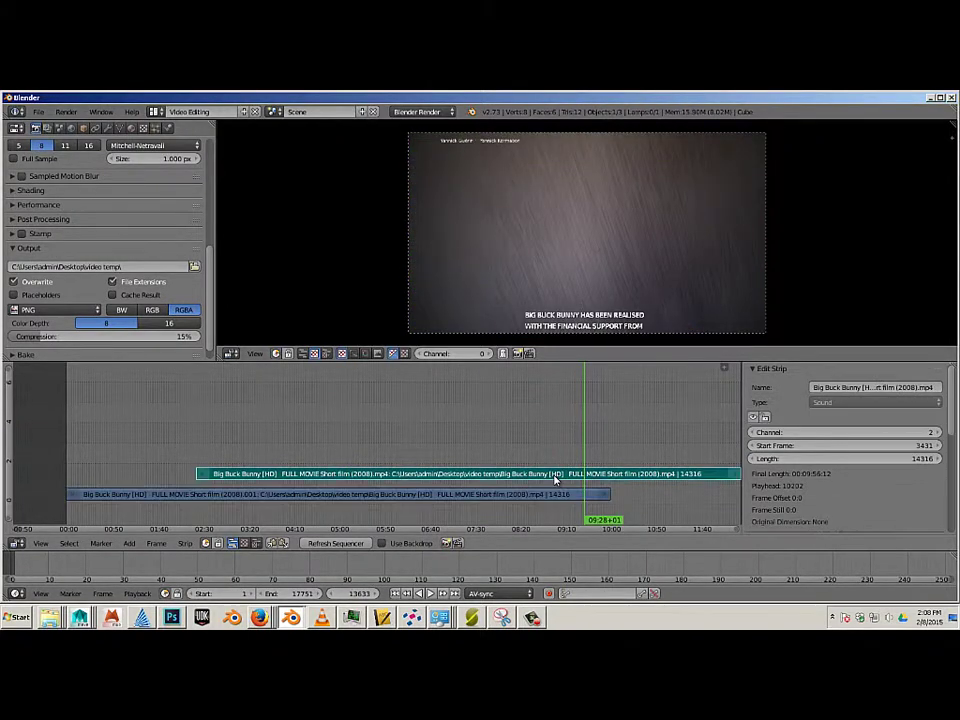
pyautogui.click(914, 446)
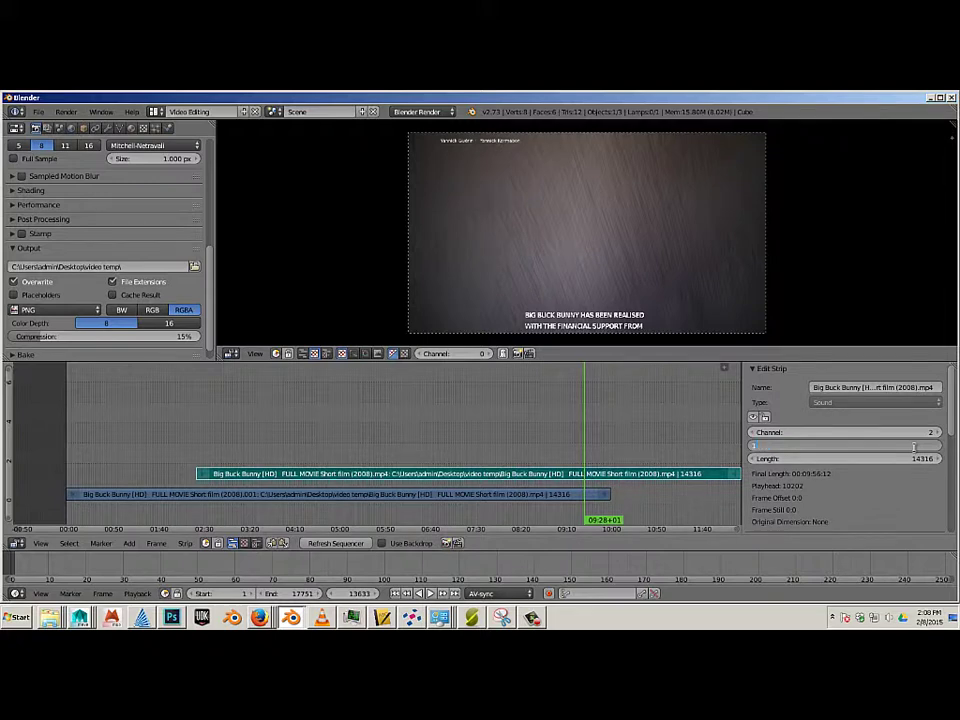
pyautogui.write('1')
pyautogui.press('Return')
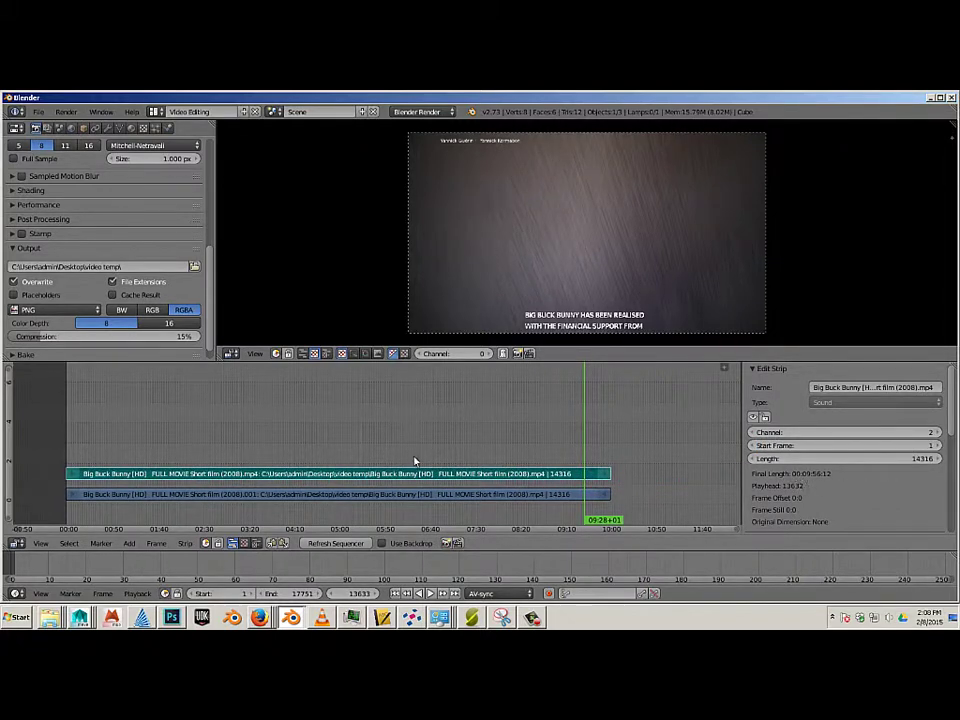
pyautogui.click(340, 452)
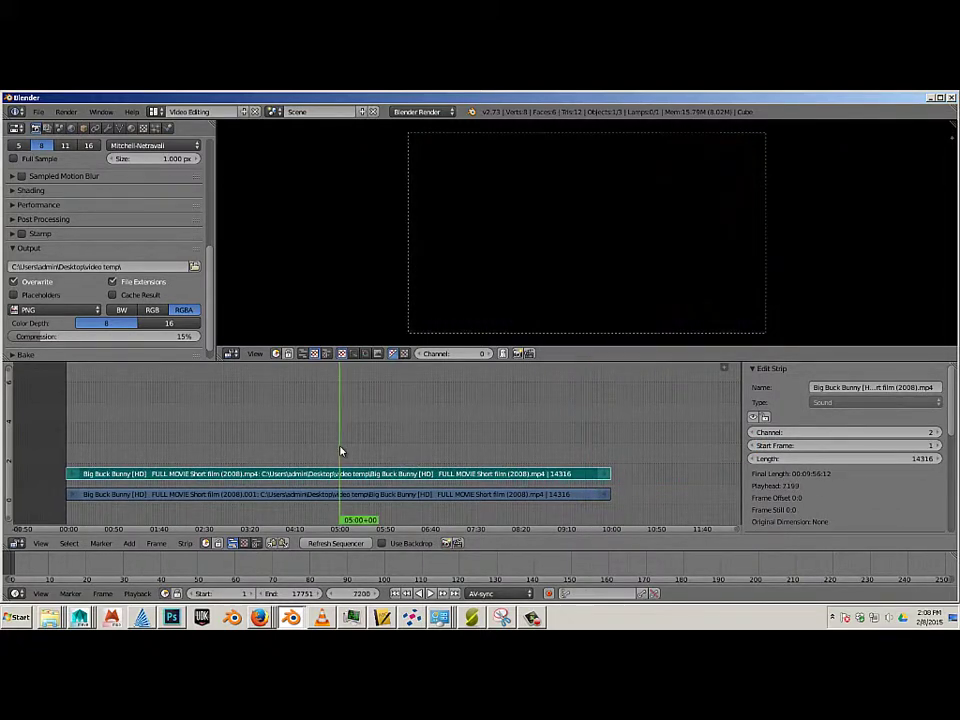
pyautogui.click(157, 544)
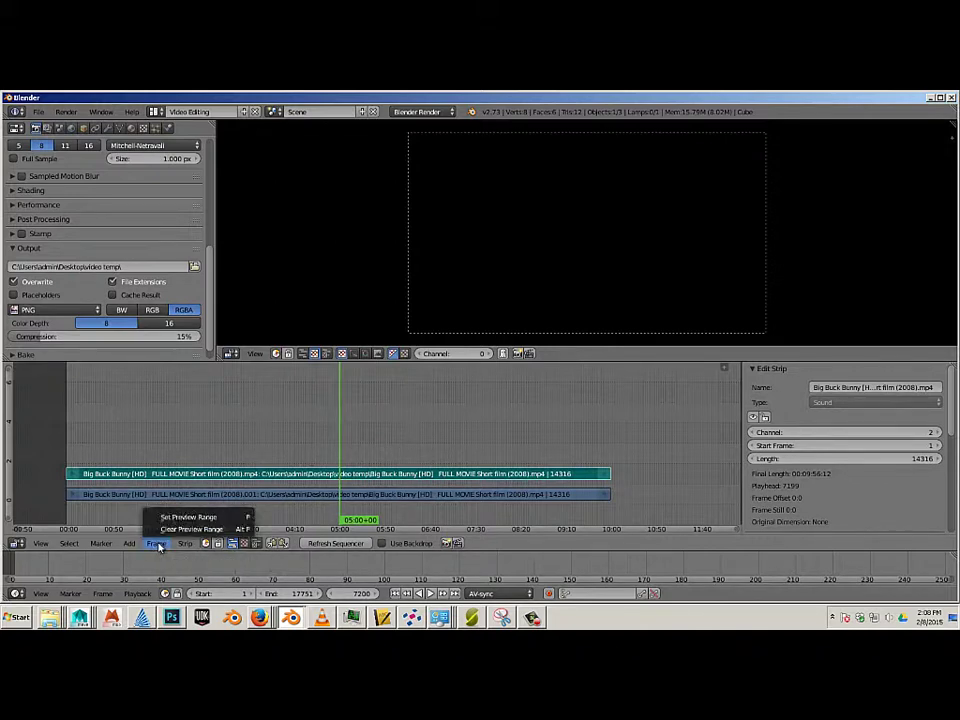
pyautogui.click(170, 517)
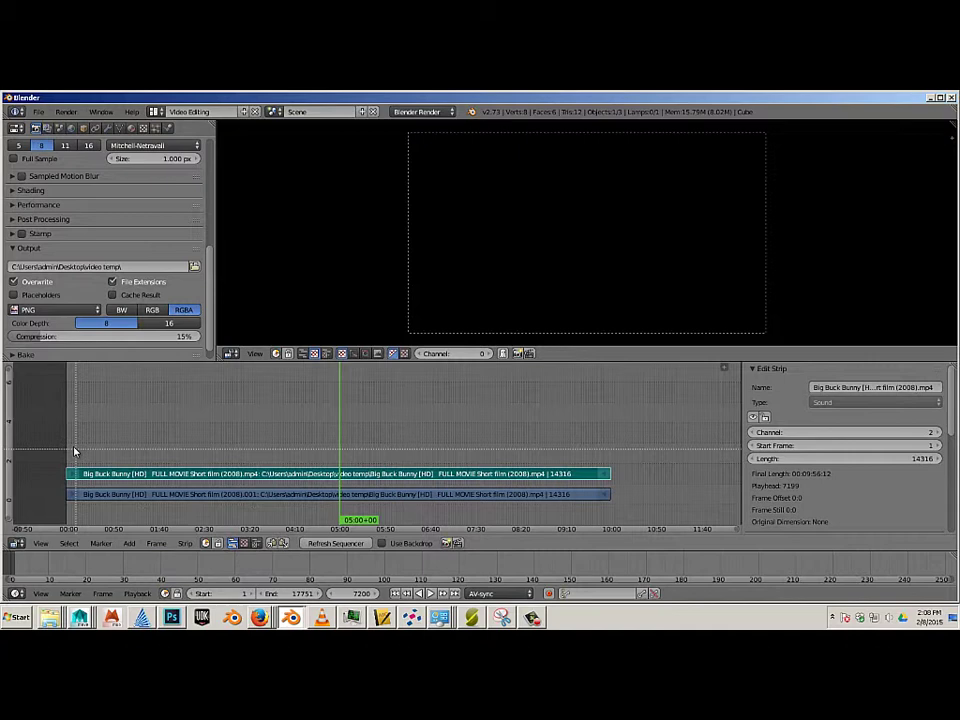
# Step: Box the preview range across the strips so it spans frames 0 to 14328
pyautogui.moveTo(66, 449); pyautogui.dragTo(611, 510)
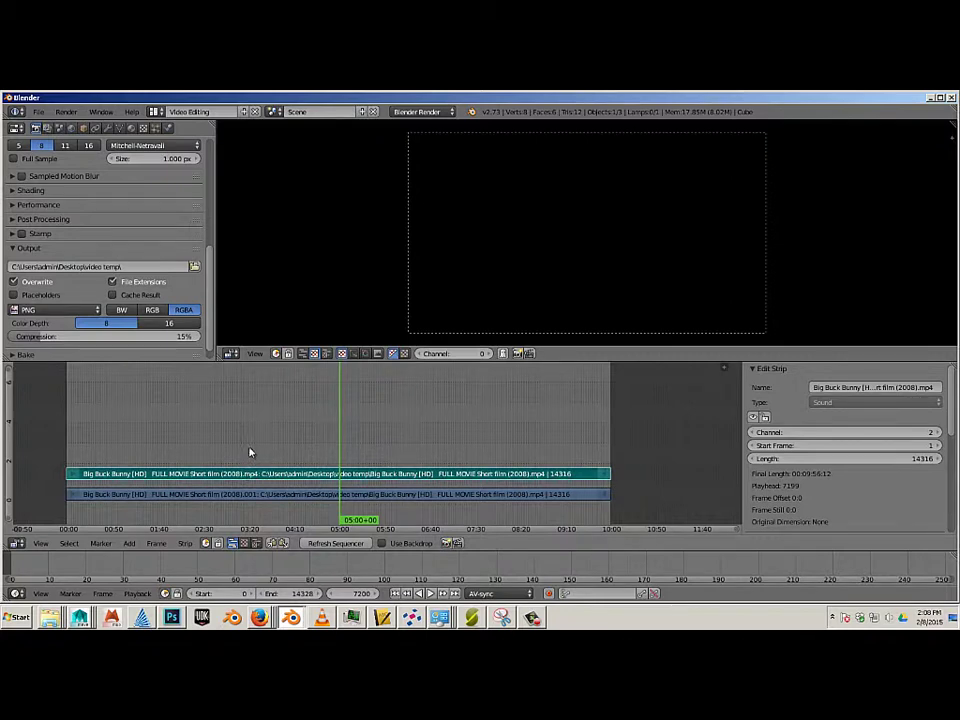
pyautogui.scroll(-3, 866, 452)
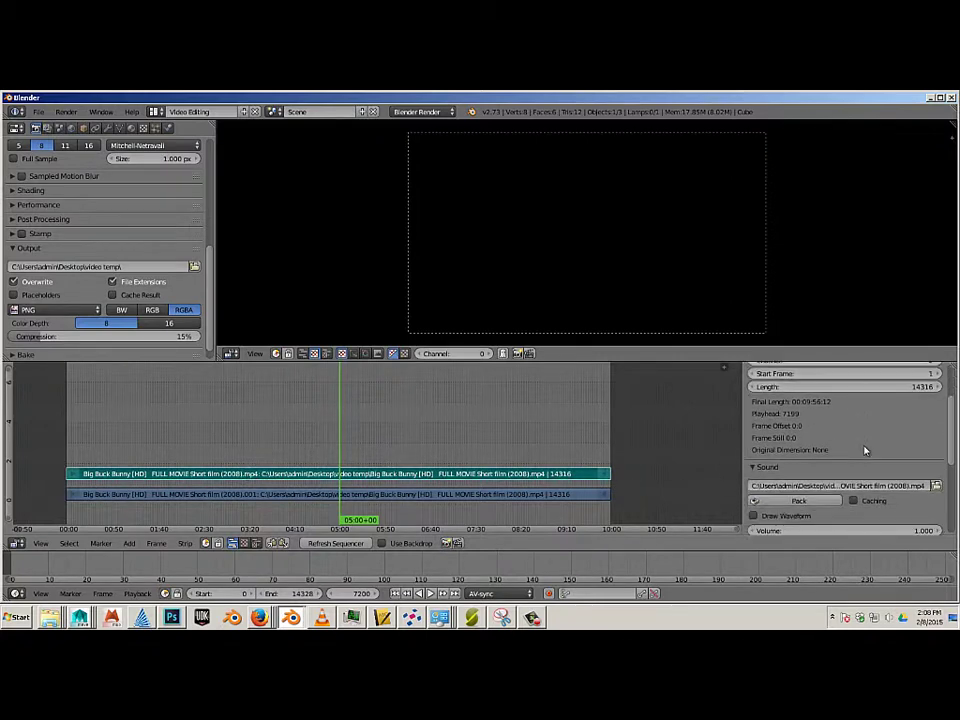
pyautogui.scroll(2, 866, 452)
pyautogui.scroll(-5, 876, 457)
pyautogui.scroll(-2, 876, 457)
pyautogui.scroll(5, 876, 459)
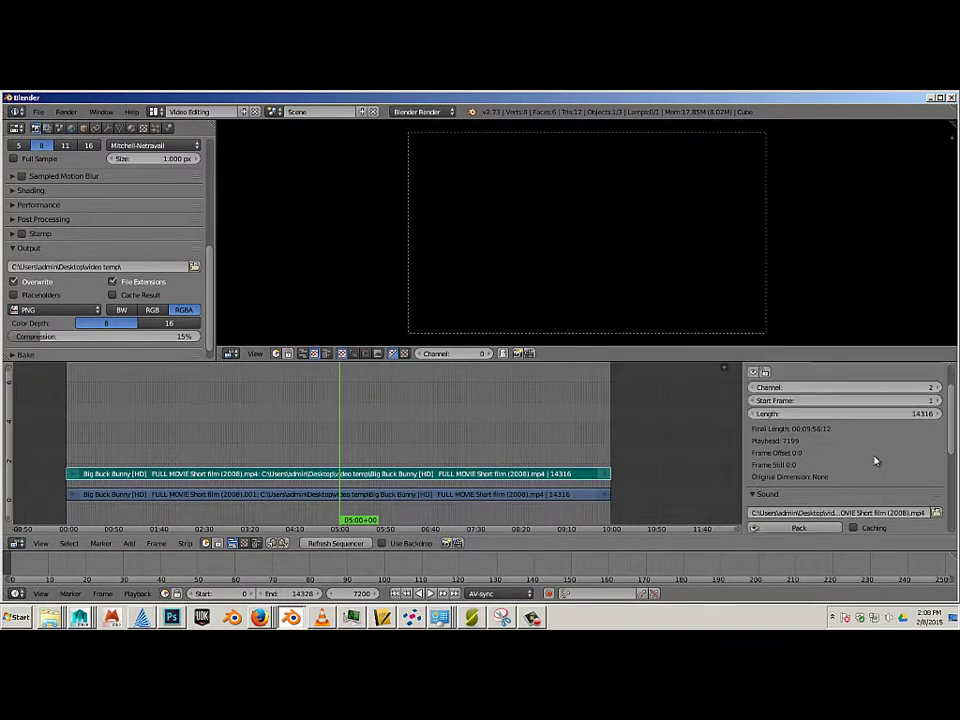
pyautogui.scroll(2, 874, 459)
pyautogui.scroll(-1, 874, 459)
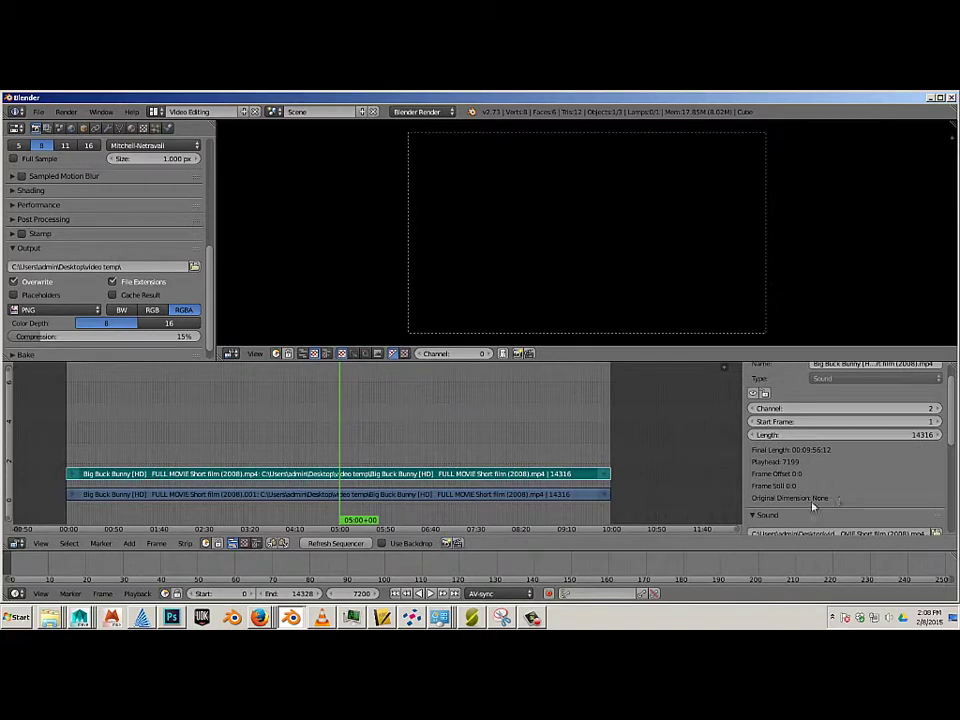
# Step: Select the lower movie strip and bring the 1920×1080, 24 fps render dimensions into view
pyautogui.click(489, 496)
pyautogui.rightClick(482, 495)
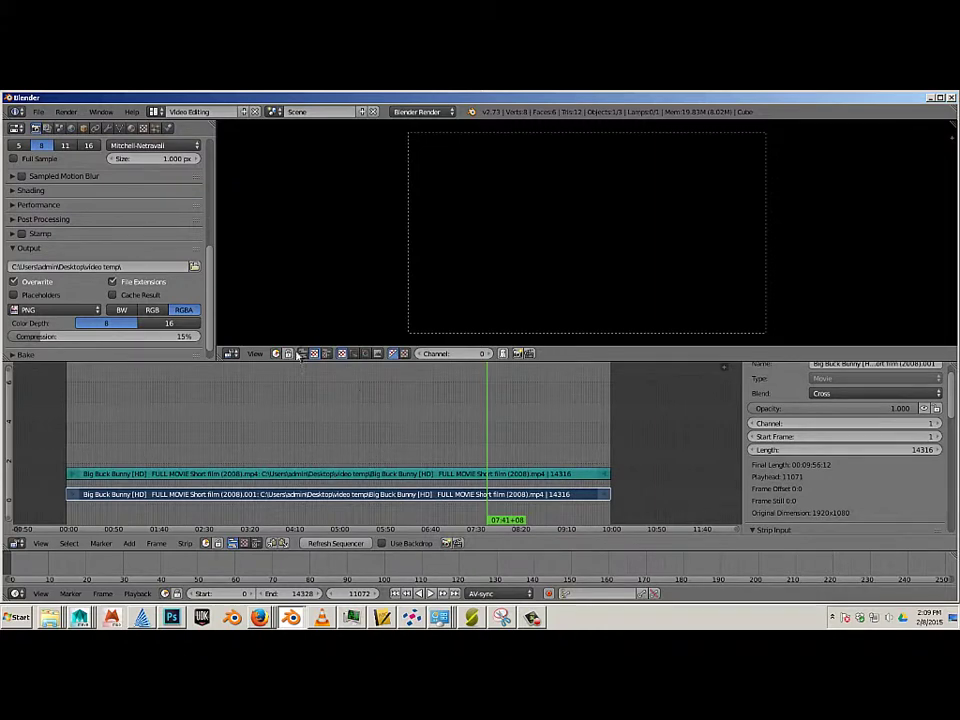
pyautogui.scroll(8, 152, 163)
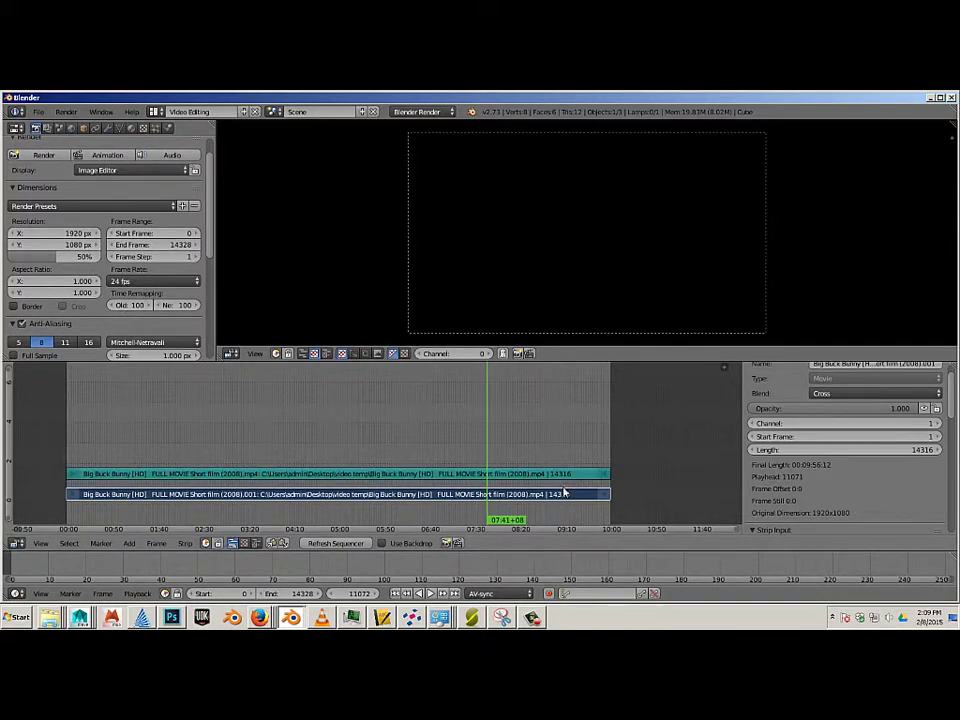
pyautogui.click(142, 282)
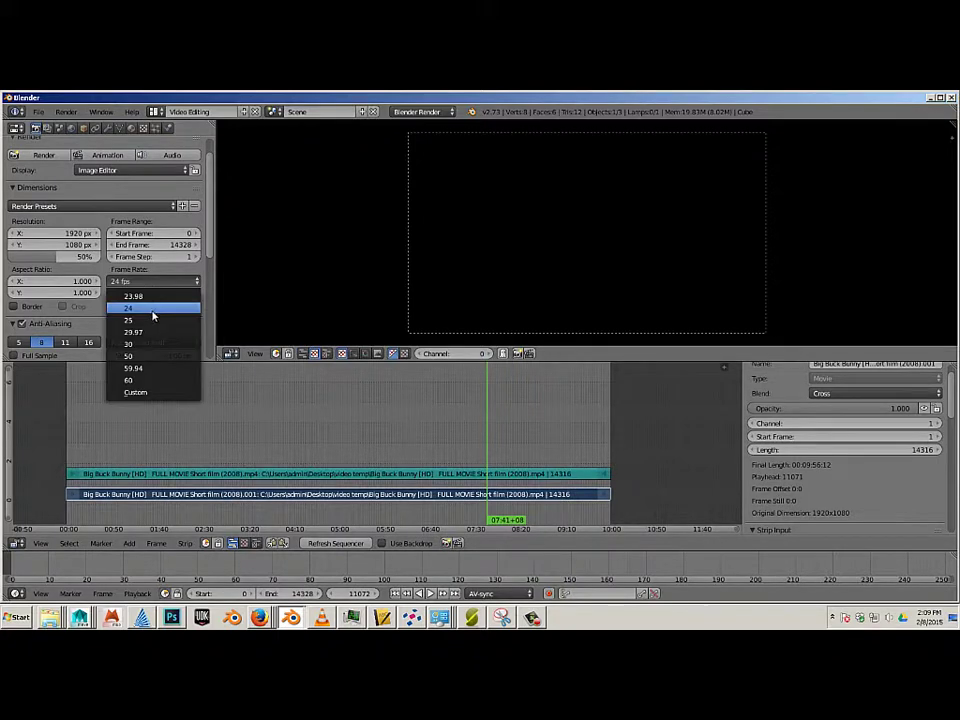
pyautogui.click(155, 344)
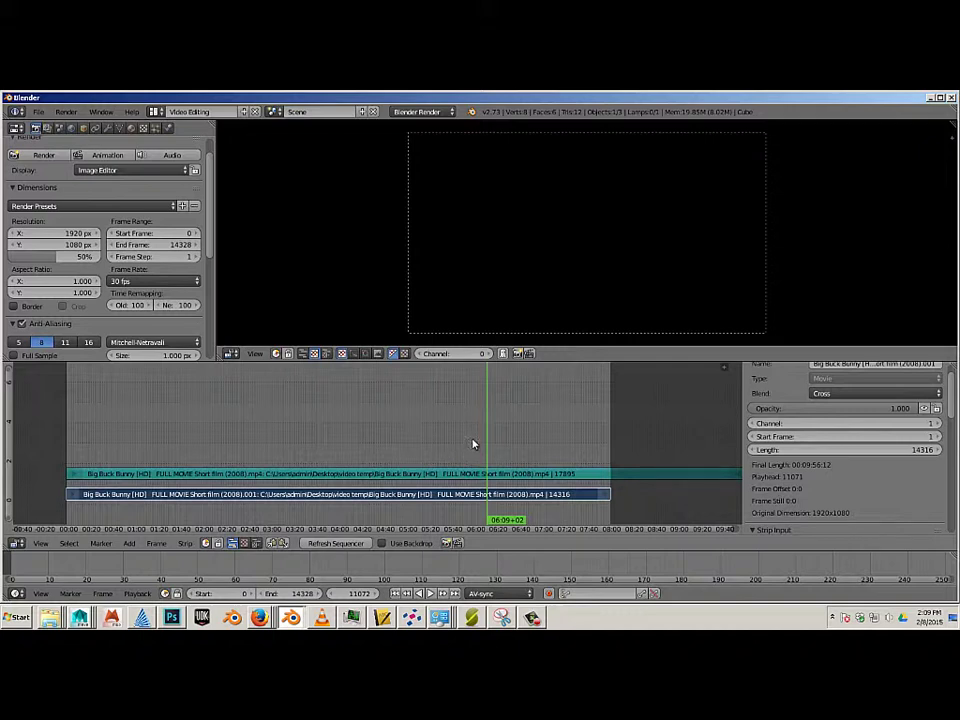
pyautogui.click(177, 281)
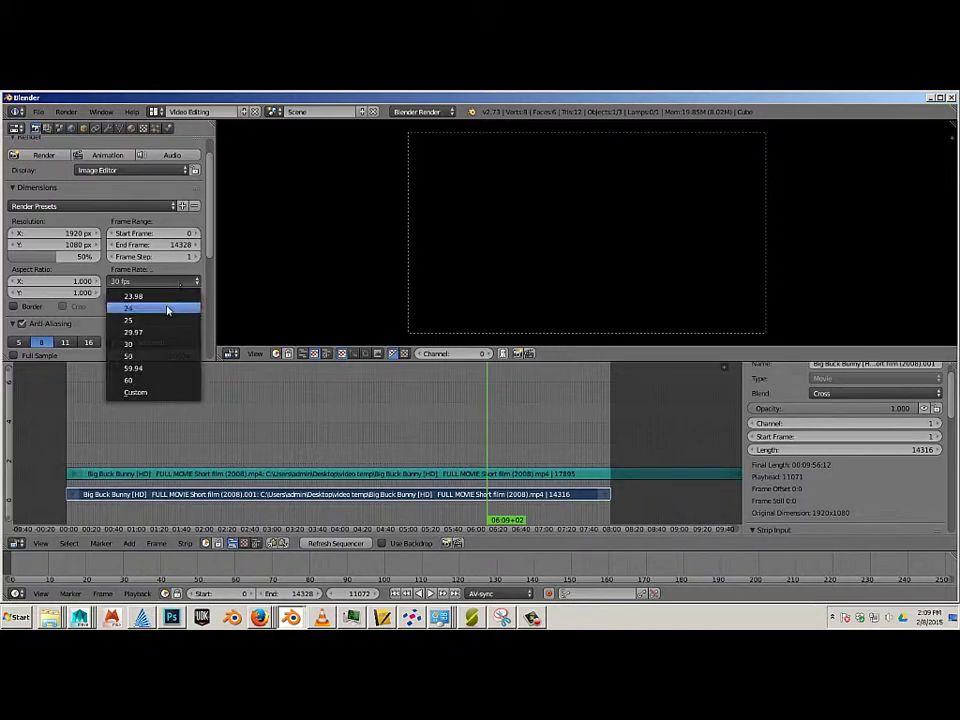
pyautogui.click(160, 320)
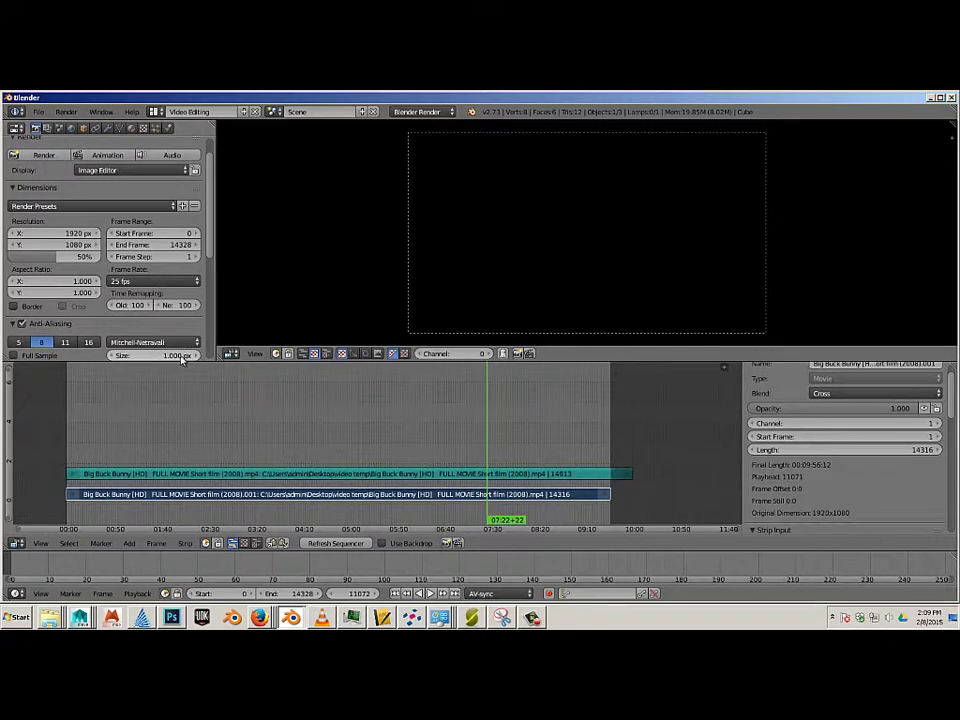
pyautogui.click(160, 281)
pyautogui.click(140, 306)
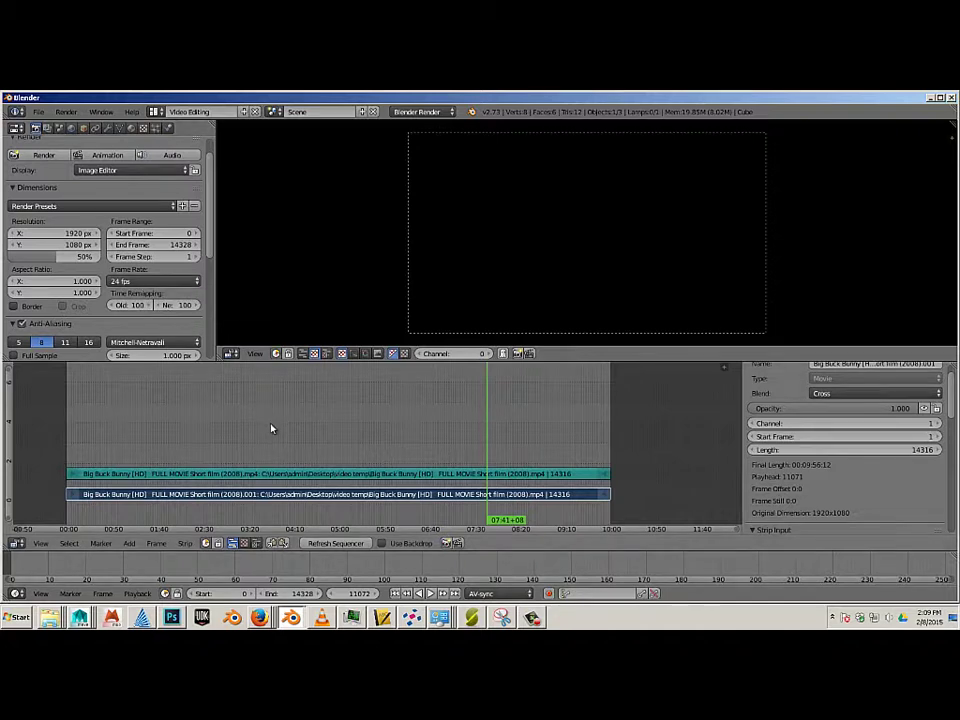
# Step: Scrub back, keep Sync Mode on AV-sync, and start playback
pyautogui.moveTo(259, 430)
pyautogui.mouseDown()
pyautogui.moveTo(197, 430)
pyautogui.moveTo(266, 431)
pyautogui.moveTo(229, 434)
pyautogui.moveTo(251, 433)
pyautogui.mouseUp()
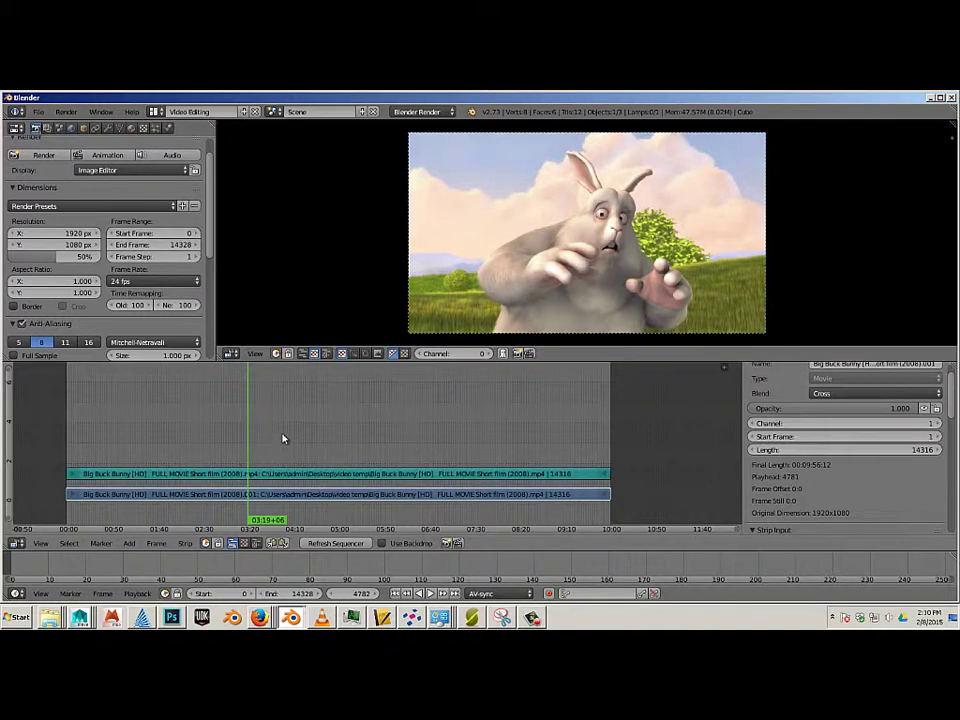
pyautogui.click(495, 593)
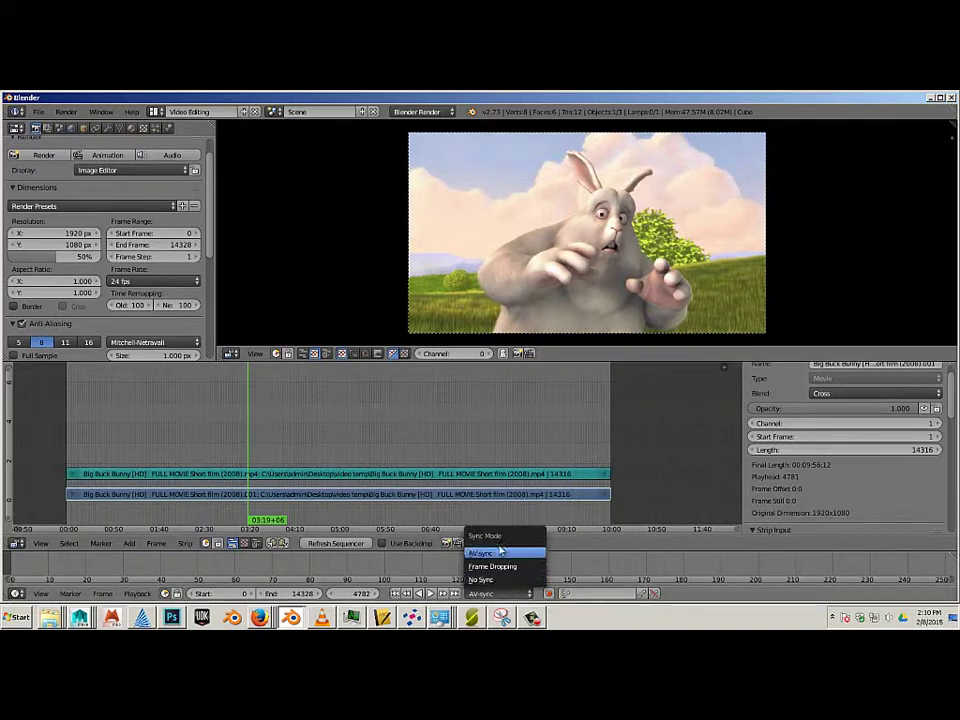
pyautogui.click(498, 554)
pyautogui.click(430, 593)
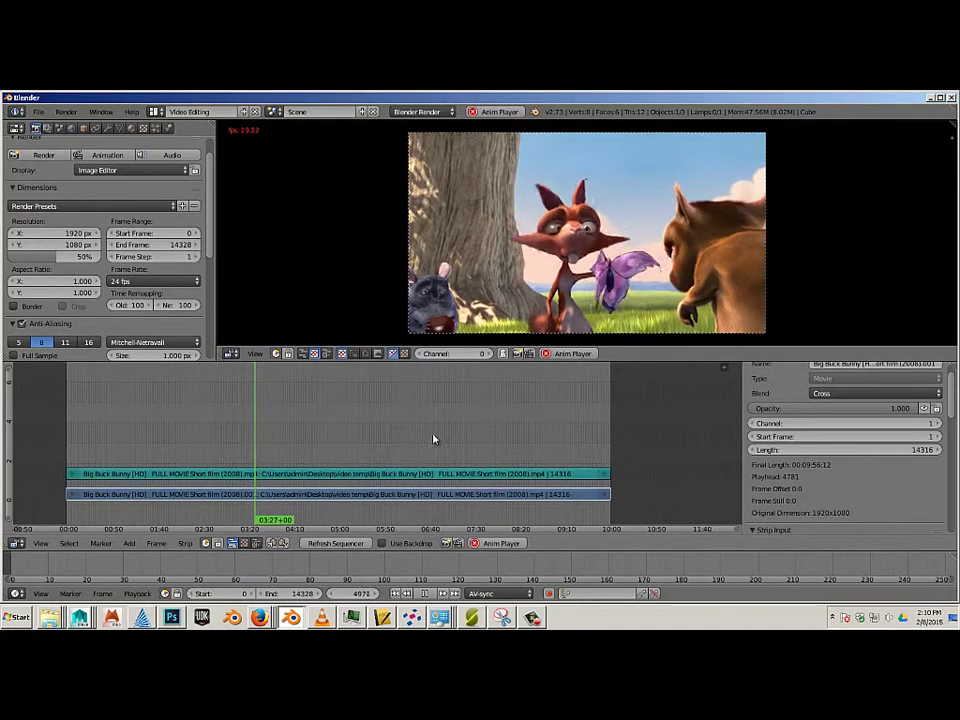
# Step: Jump playback to several points in the film, then stop it with Alt+A
pyautogui.click(432, 453)
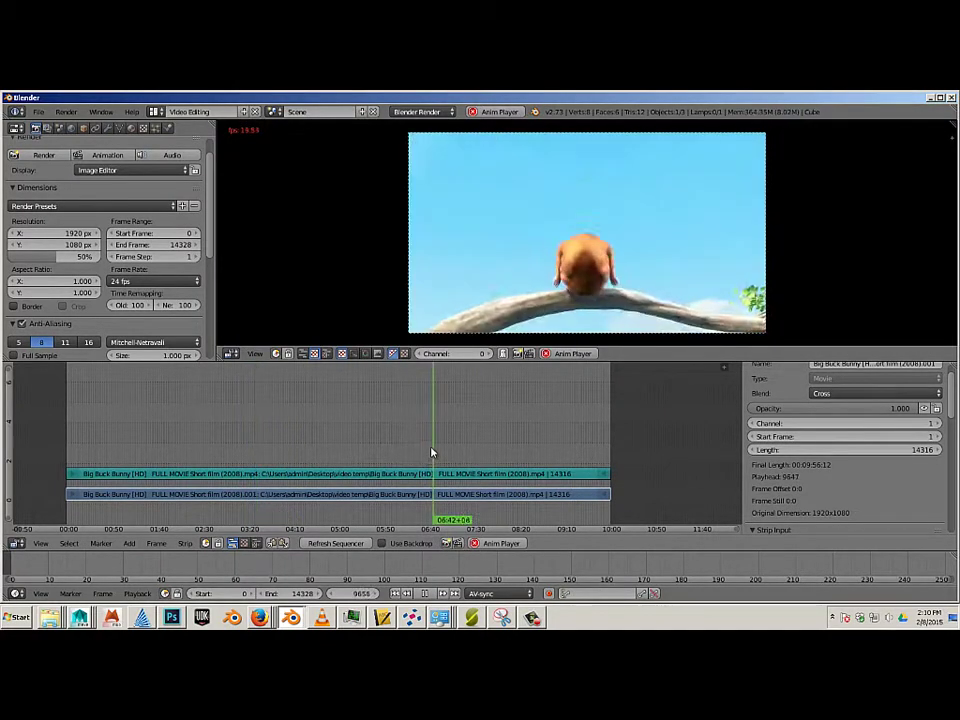
pyautogui.click(88, 444)
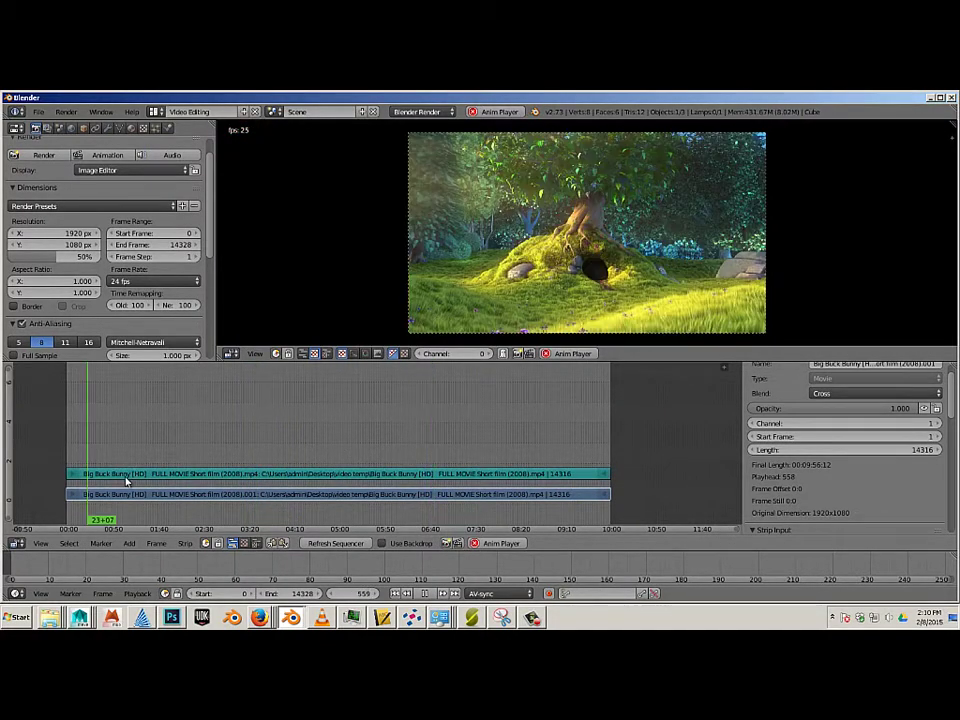
pyautogui.click(517, 472)
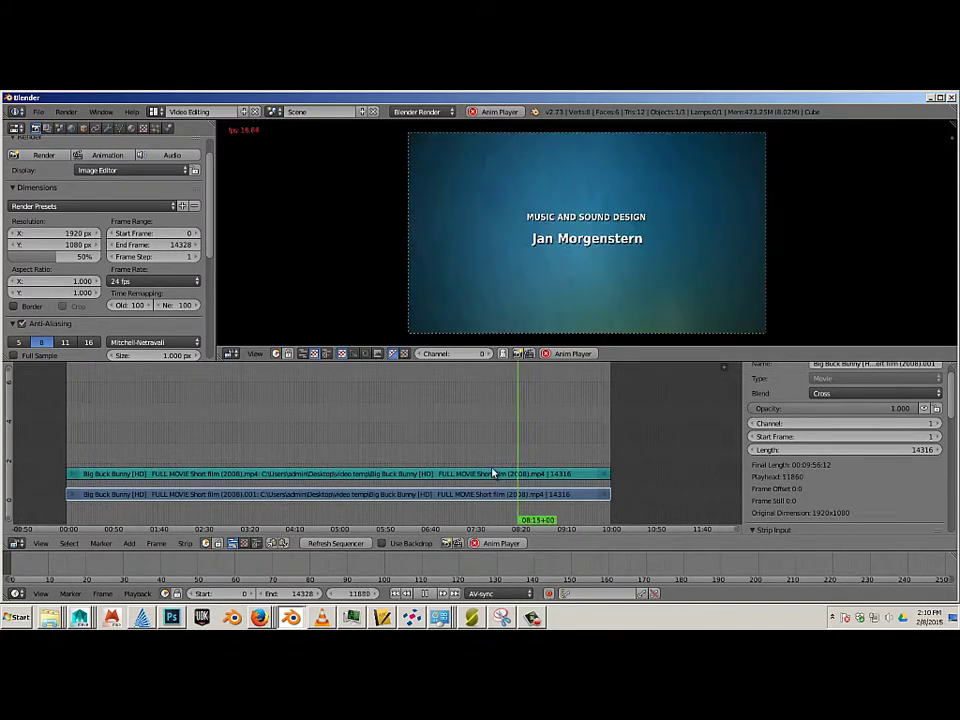
pyautogui.click(276, 496)
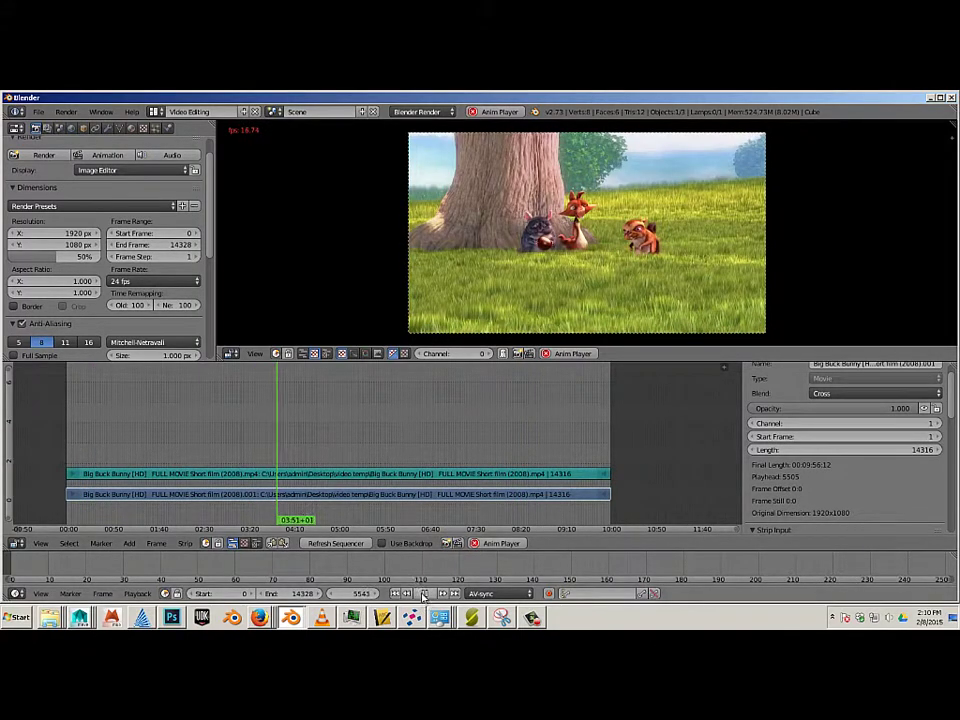
pyautogui.hotkey('alt', 'a')
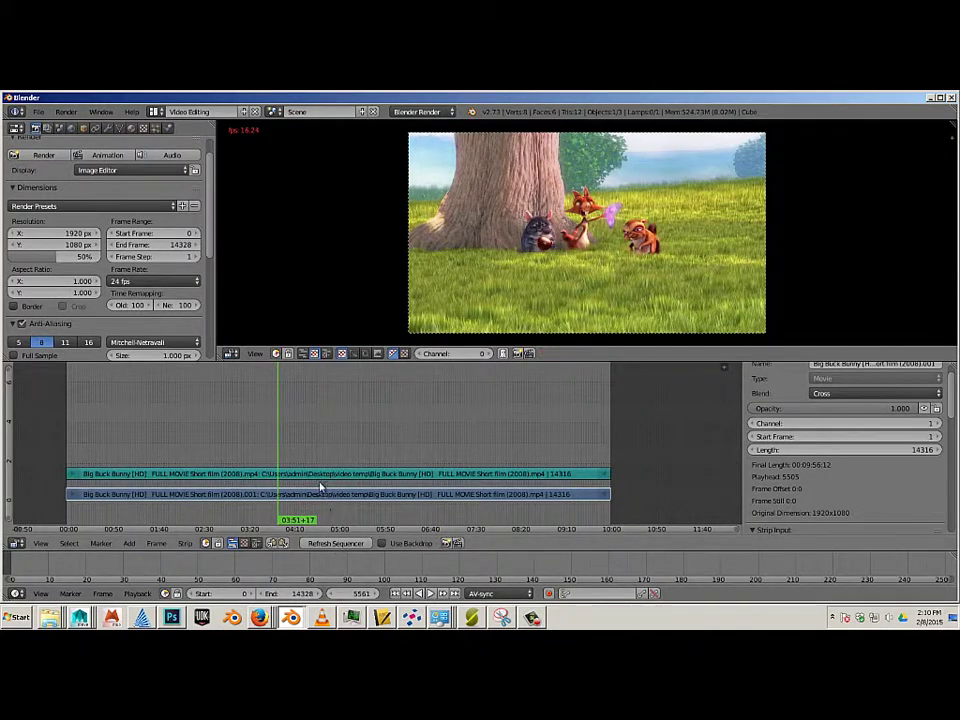